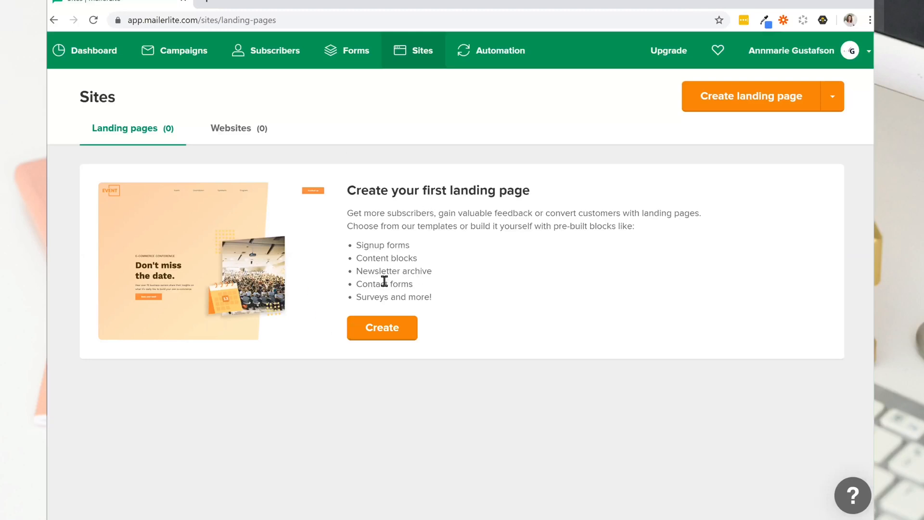
# Create a landing page named "My First Landing Page" and assign it to the first subscriber group listed
pyautogui.click(380, 330)
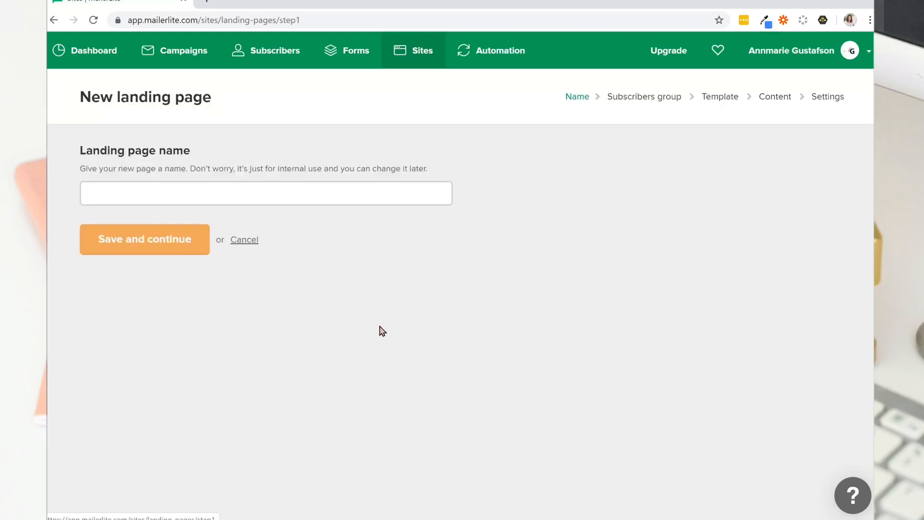
pyautogui.click(330, 196)
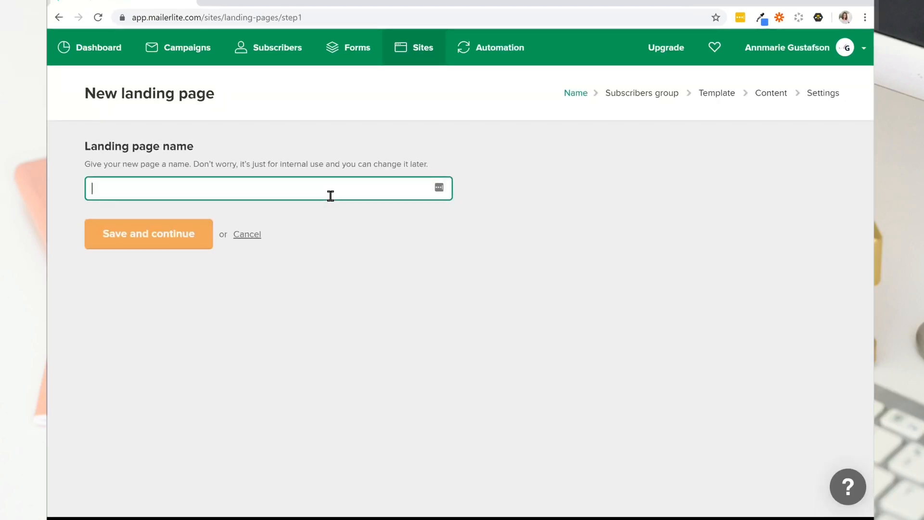
pyautogui.write('My First Land')
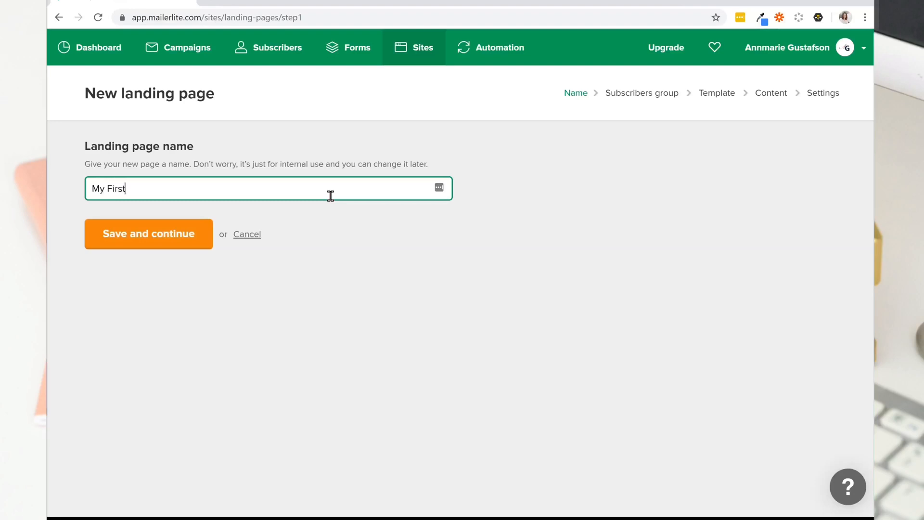
pyautogui.write('ing Page')
pyautogui.click(187, 242)
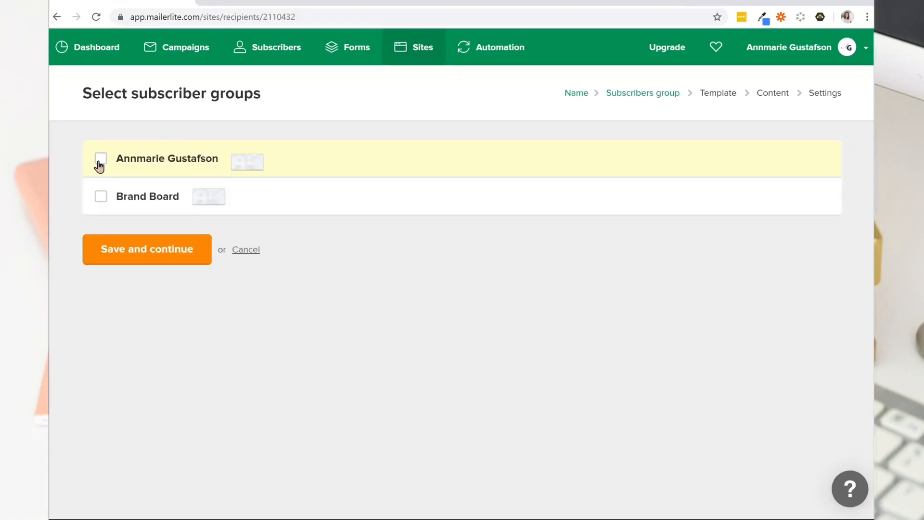
pyautogui.click(100, 163)
pyautogui.click(140, 249)
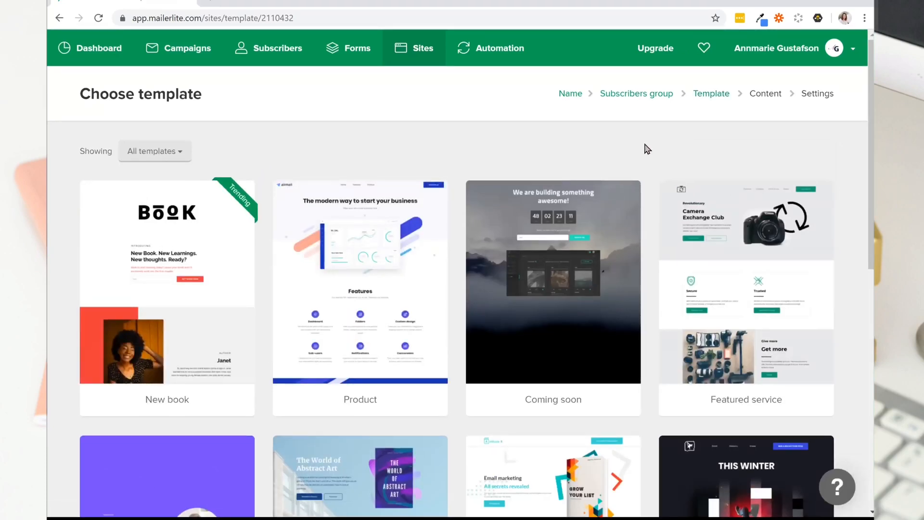
# Browse the available templates and choose the "Coming soon" template for the landing page
pyautogui.scroll(-3, 635, 149)
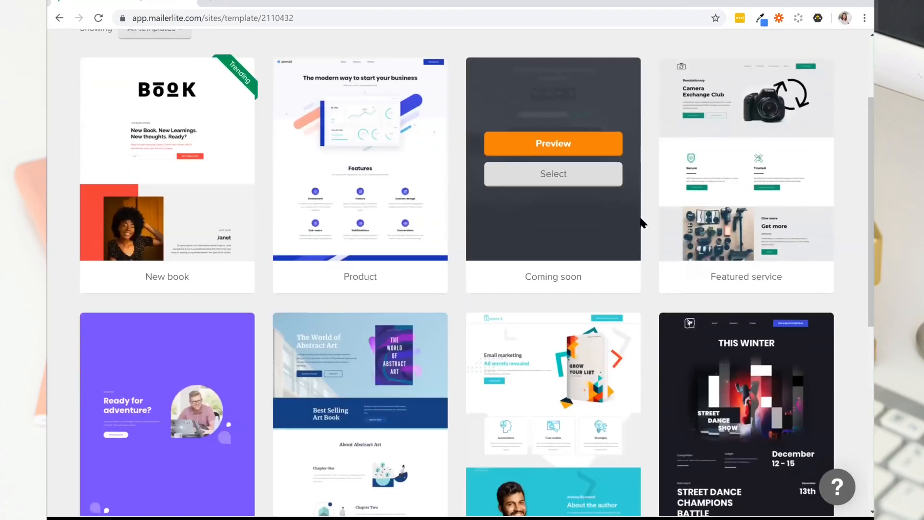
pyautogui.scroll(-8, 643, 226)
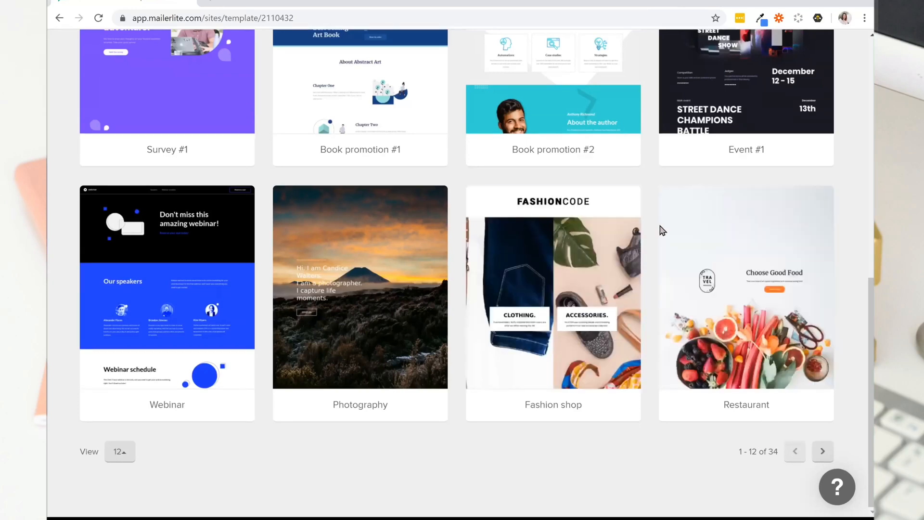
pyautogui.scroll(3, 499, 186)
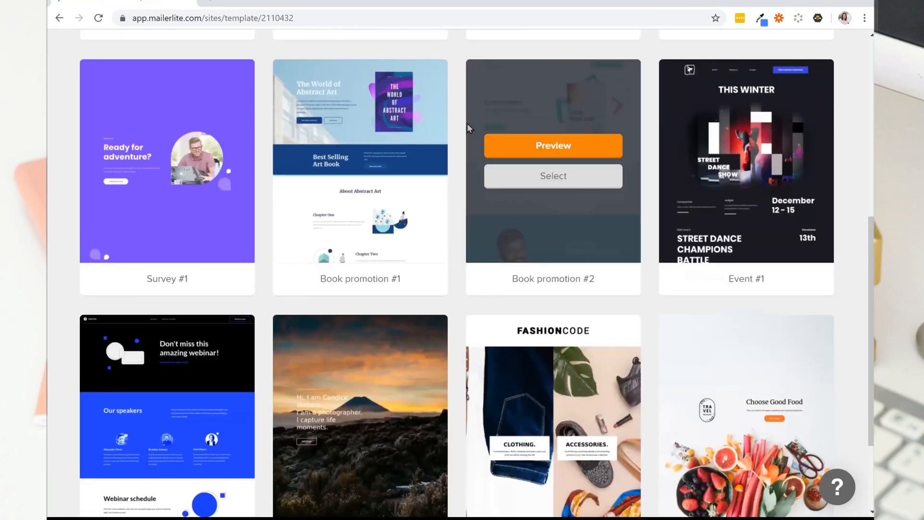
pyautogui.scroll(8, 465, 137)
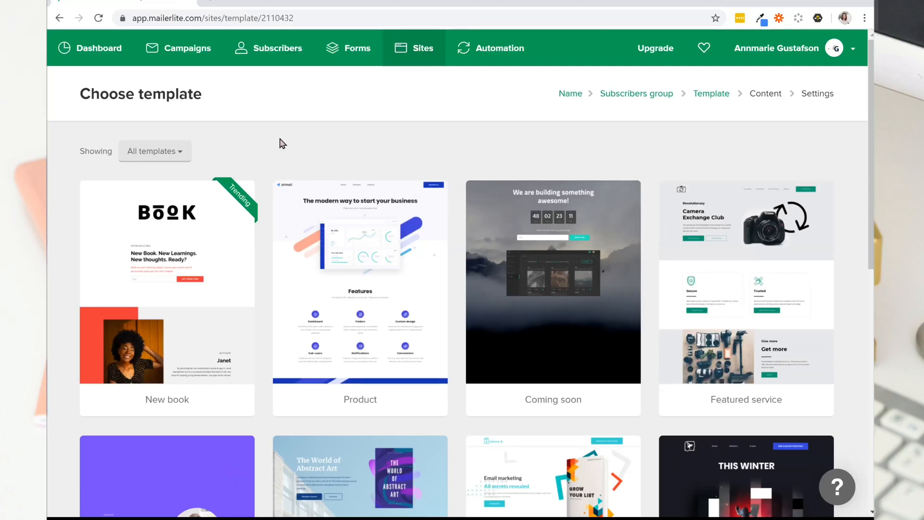
pyautogui.moveTo(643, 272)
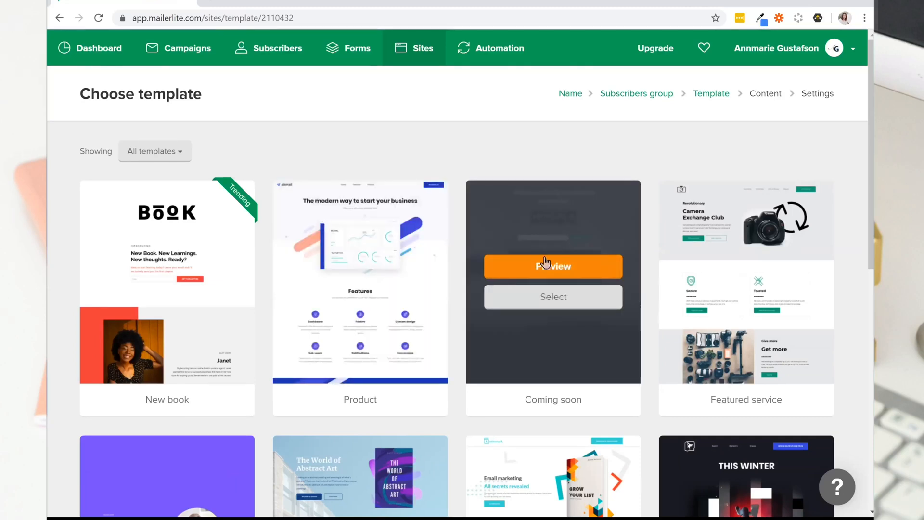
pyautogui.click(558, 302)
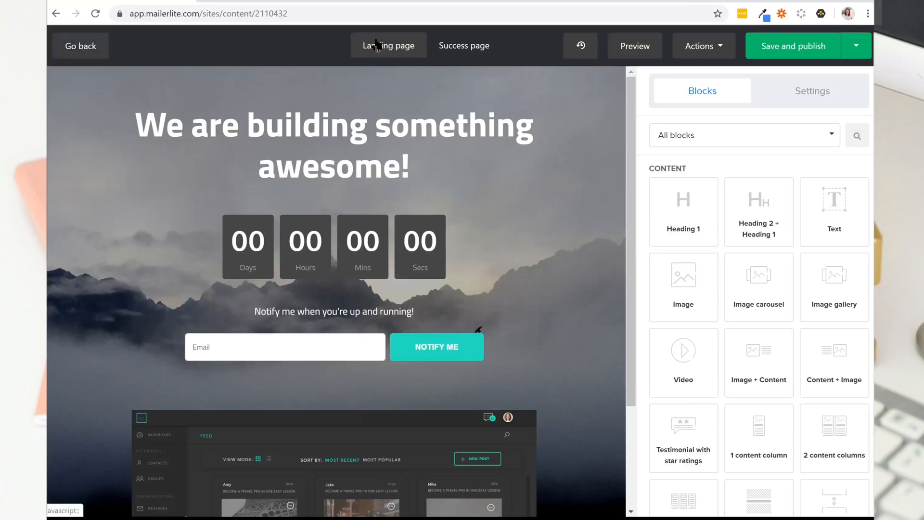
# Look over the success page, return to the landing page, and check the page actions and content blocks
pyautogui.click(466, 47)
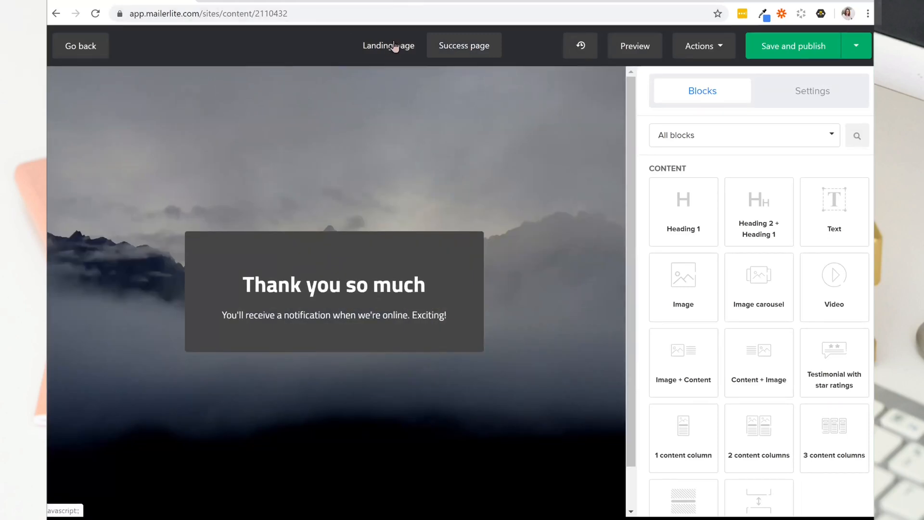
pyautogui.click(395, 46)
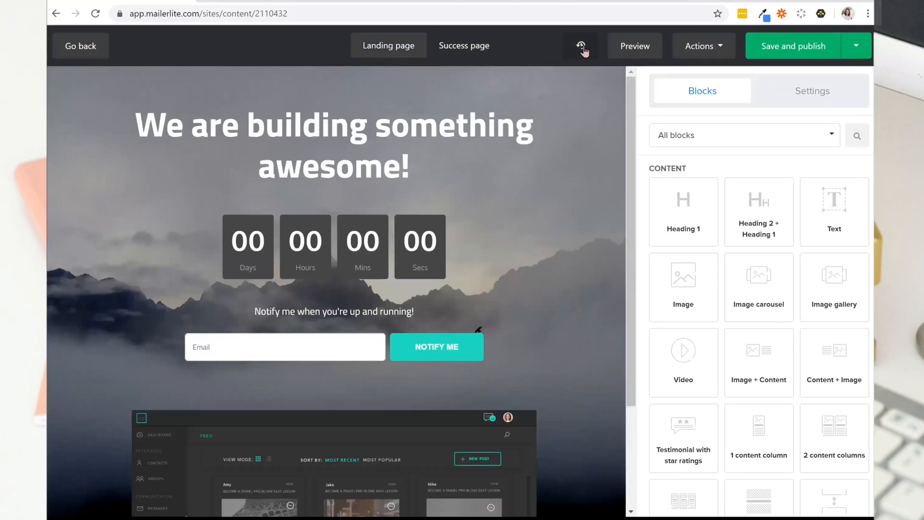
pyautogui.click(720, 47)
pyautogui.click(721, 47)
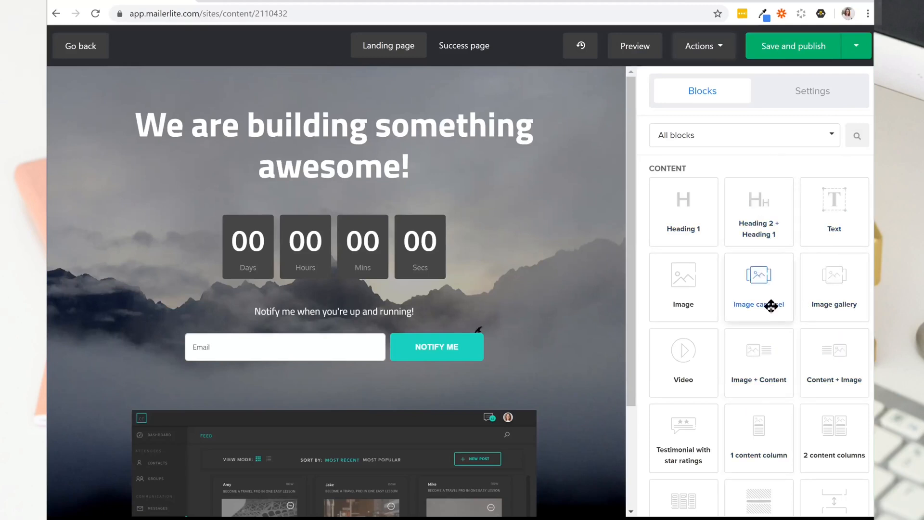
pyautogui.moveTo(440, 319)
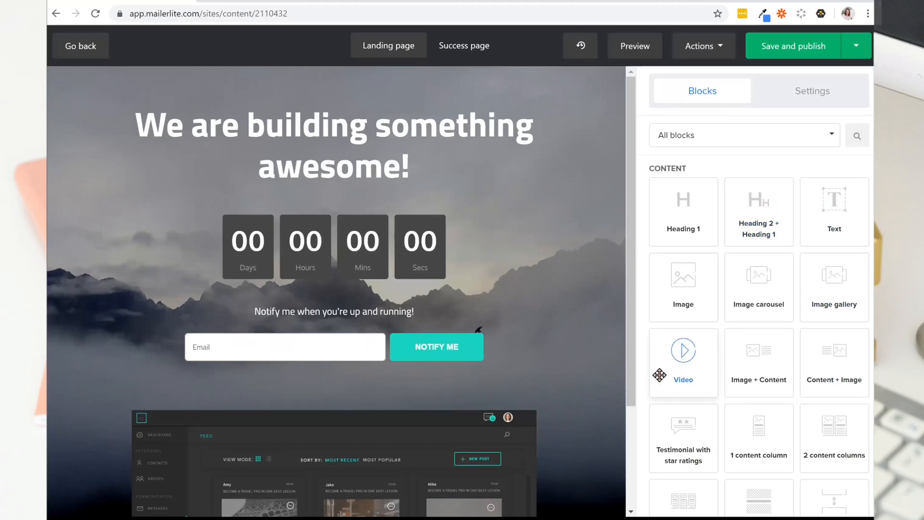
pyautogui.moveTo(659, 375); pyautogui.dragTo(324, 380)
# Examine the page's design settings and the Heading 1 style options including its font list, then cancel the style dialog
pyautogui.click(824, 97)
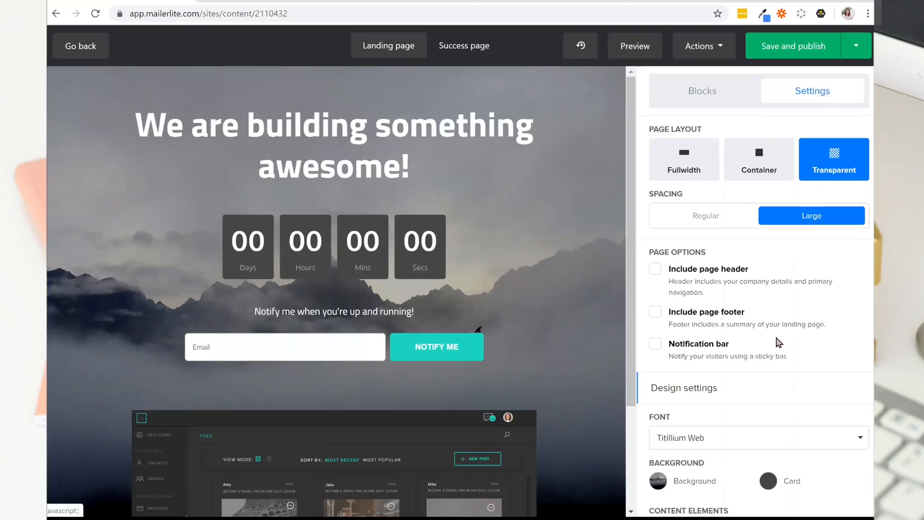
pyautogui.scroll(-1, 797, 302)
pyautogui.scroll(-5, 797, 302)
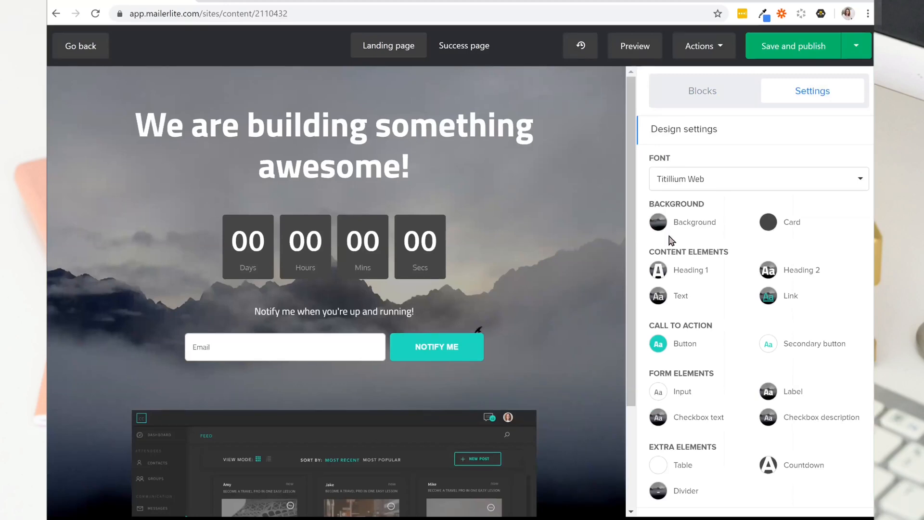
pyautogui.click(659, 272)
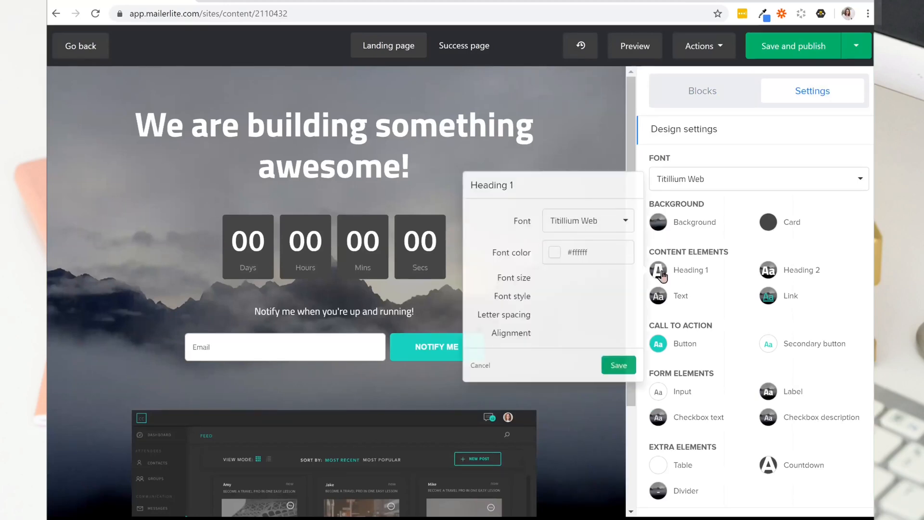
pyautogui.click(596, 225)
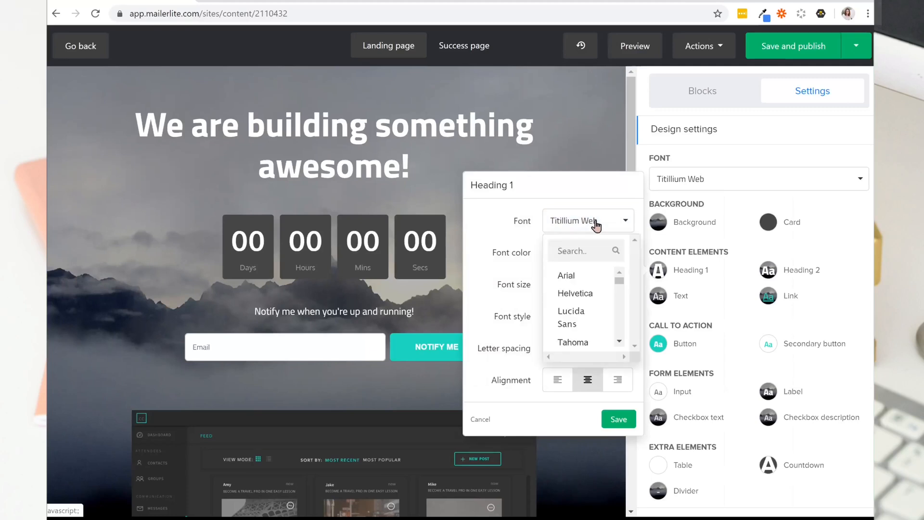
pyautogui.click(595, 223)
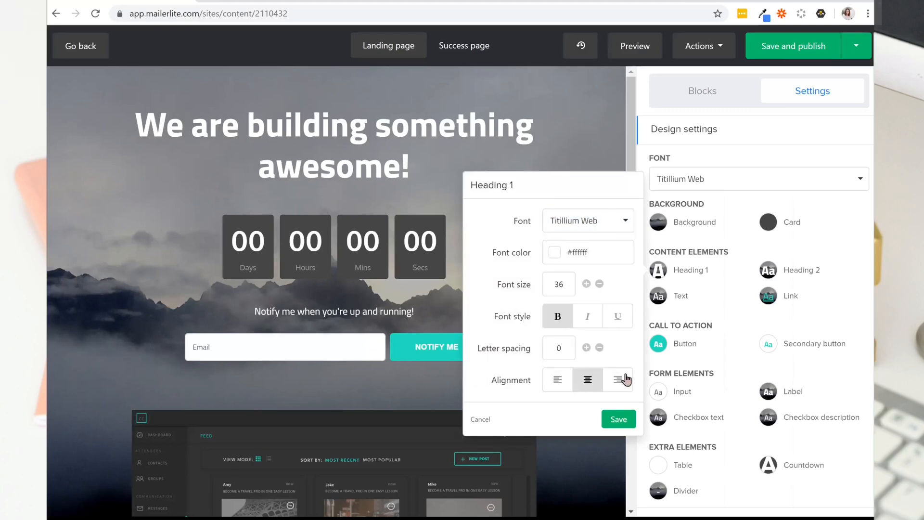
pyautogui.click(480, 419)
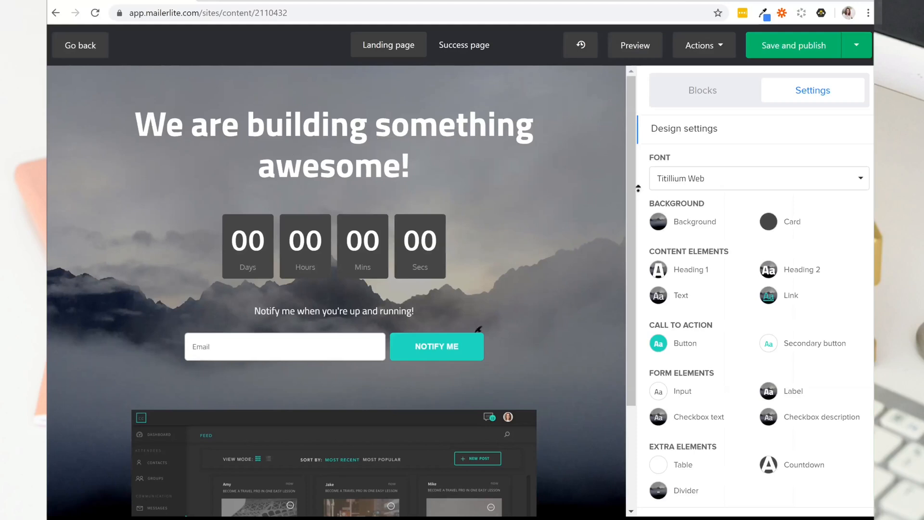
# Set the Countdown block's expiration date to August 1, 2020 and save the block
pyautogui.moveTo(427, 230)
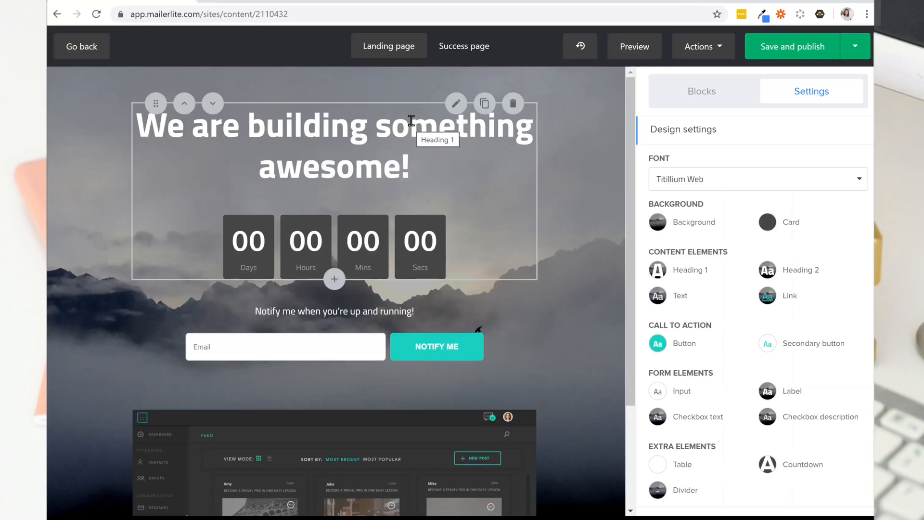
pyautogui.click(455, 104)
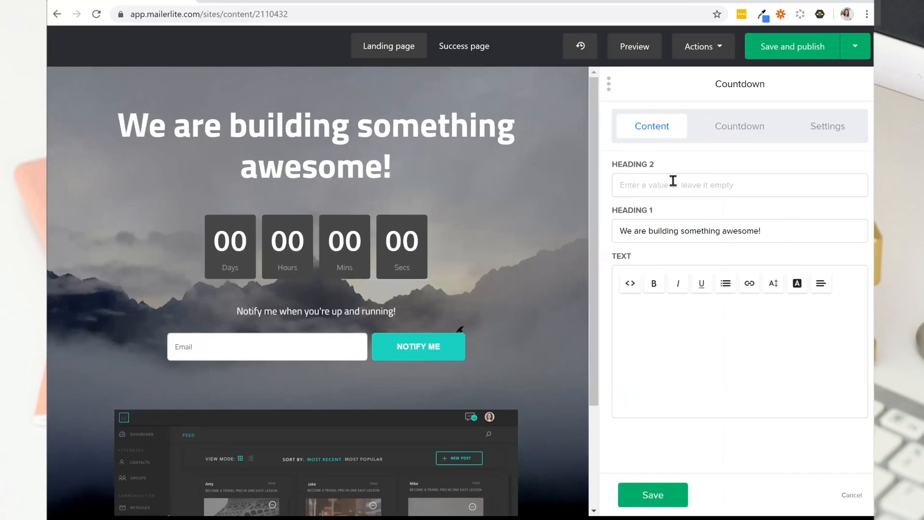
pyautogui.click(732, 132)
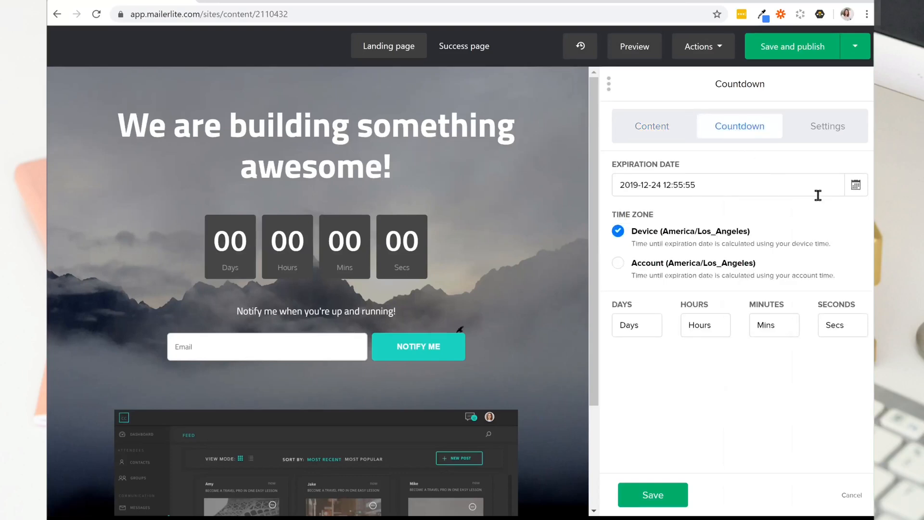
pyautogui.click(855, 188)
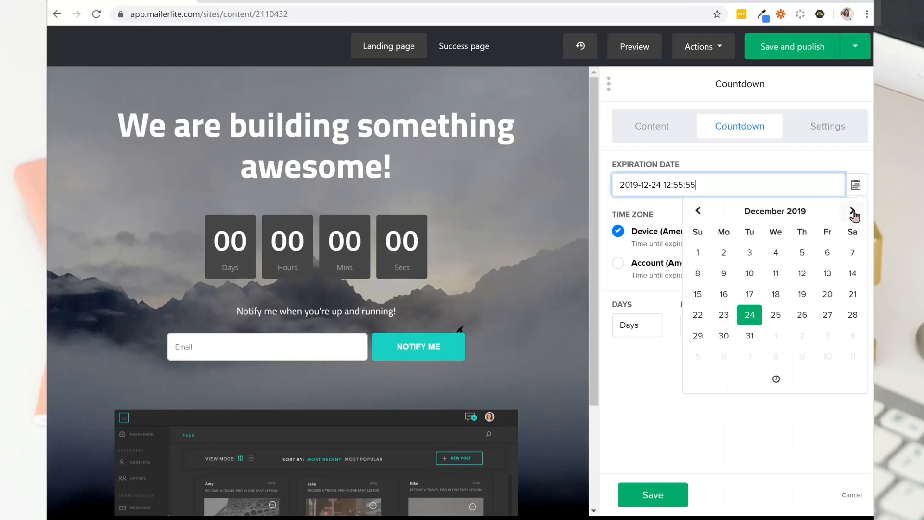
pyautogui.click(852, 211)
pyautogui.click(853, 212)
pyautogui.click(853, 211)
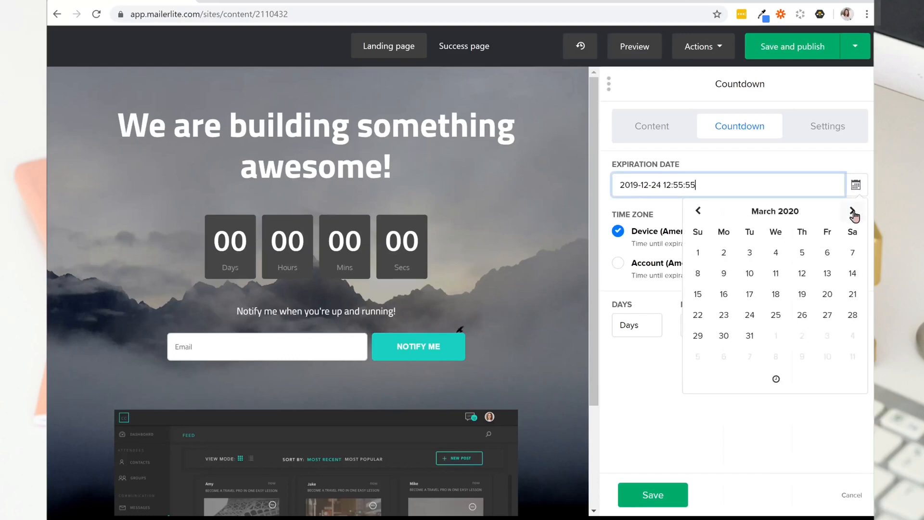
pyautogui.click(853, 212)
pyautogui.click(852, 211)
pyautogui.click(852, 212)
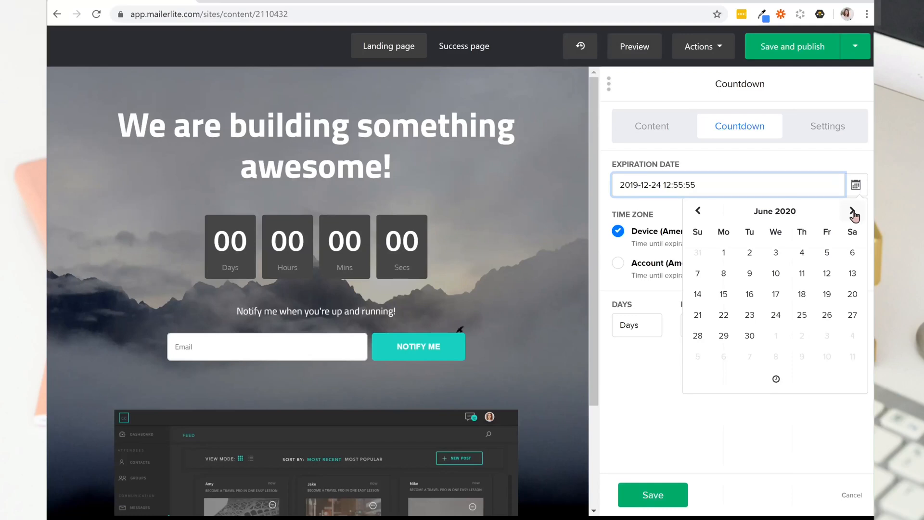
pyautogui.click(852, 211)
pyautogui.click(852, 211)
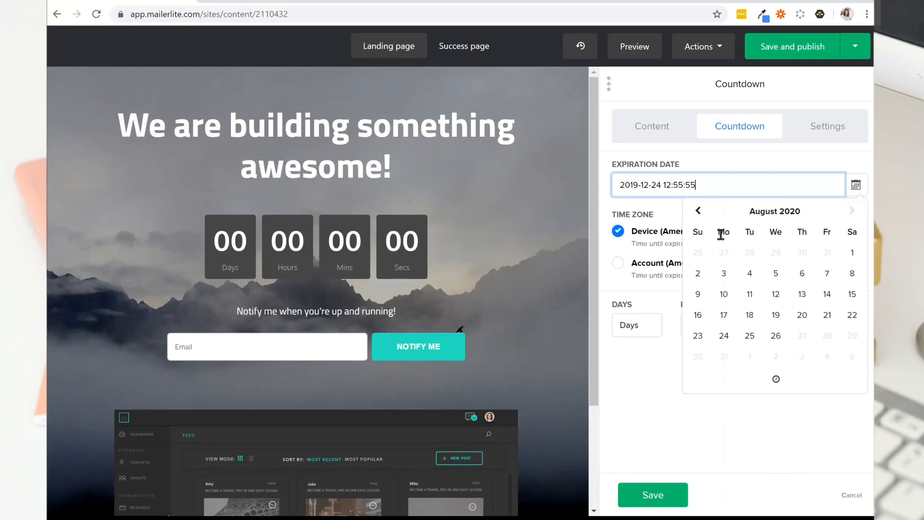
pyautogui.click(853, 254)
pyautogui.click(717, 455)
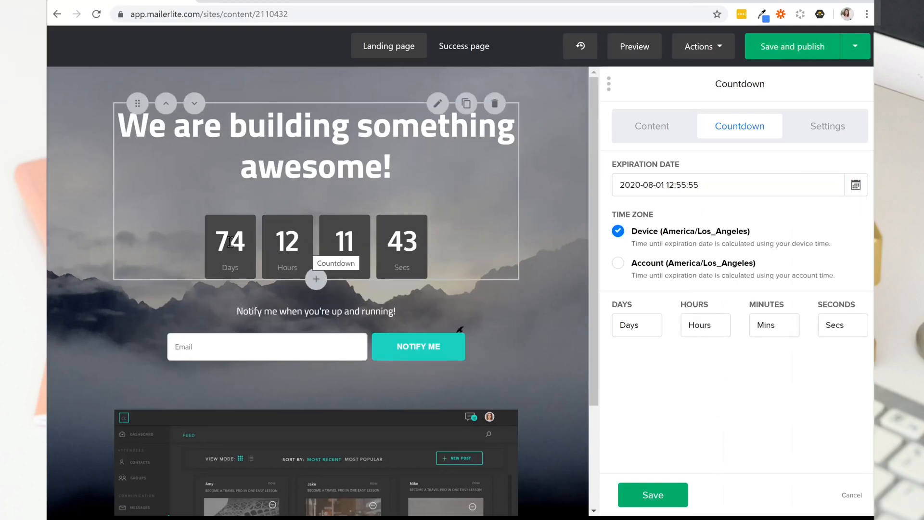
pyautogui.click(671, 503)
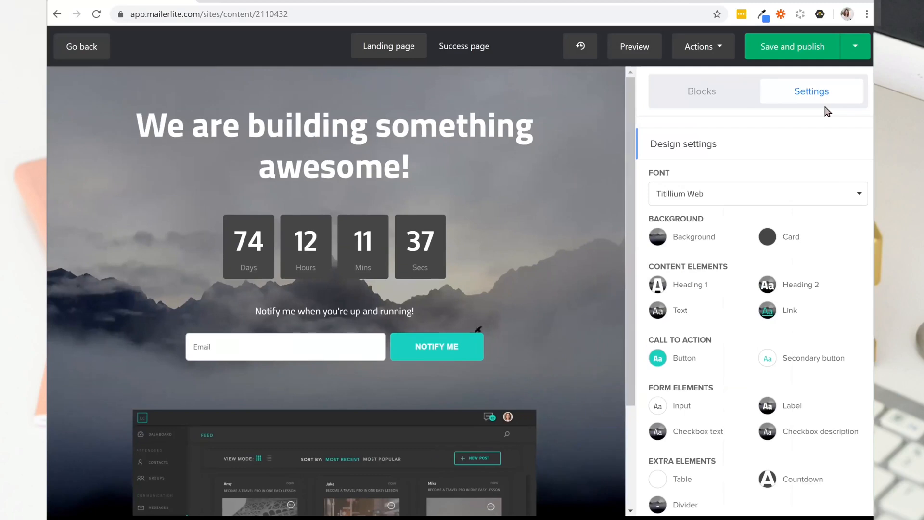
# Examine the Countdown block's spacing, width and style settings, including its background color palette, cancel the style dialog and close the block
pyautogui.moveTo(446, 206)
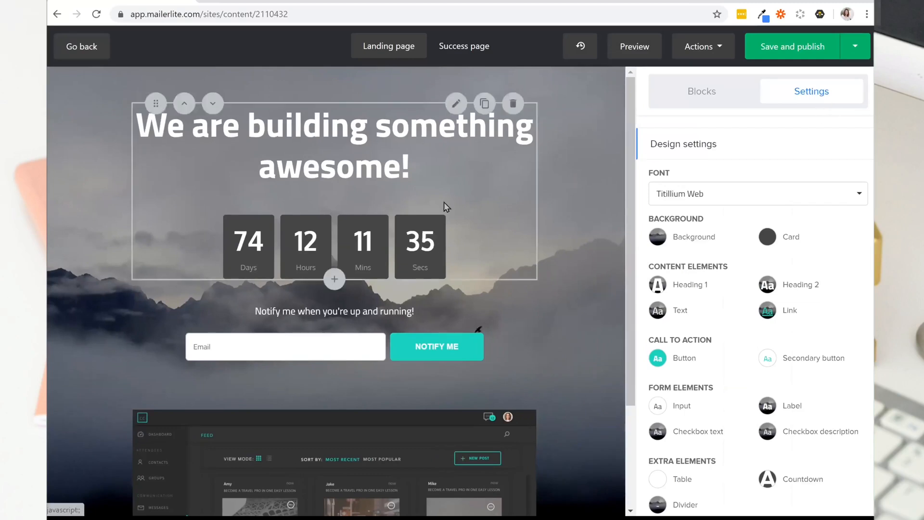
pyautogui.click(453, 108)
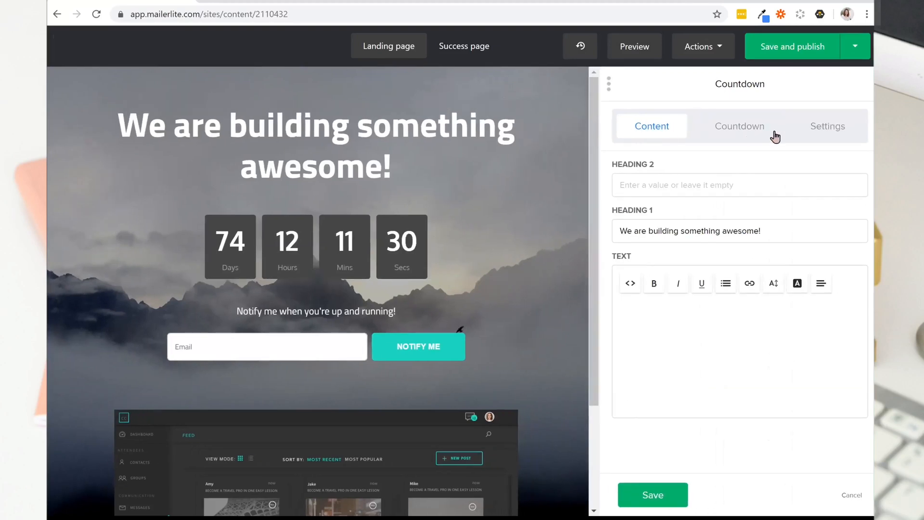
pyautogui.click(843, 136)
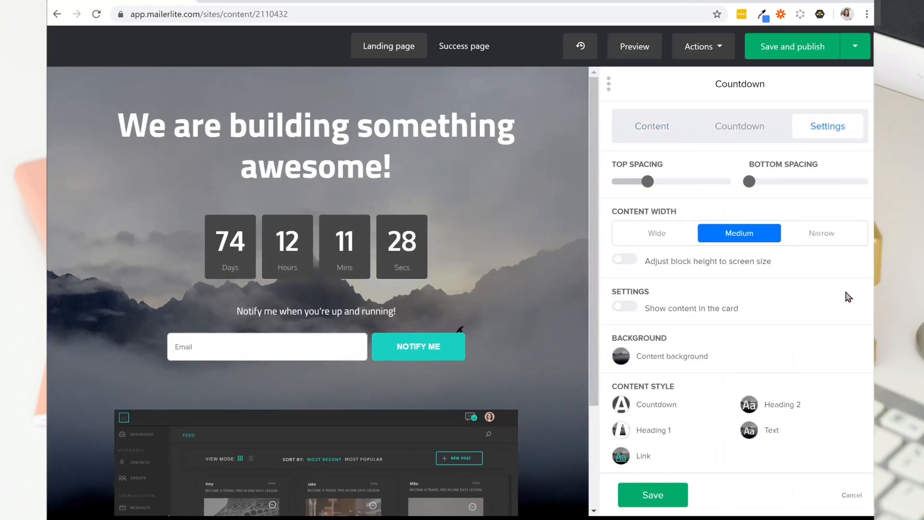
pyautogui.scroll(-2, 834, 323)
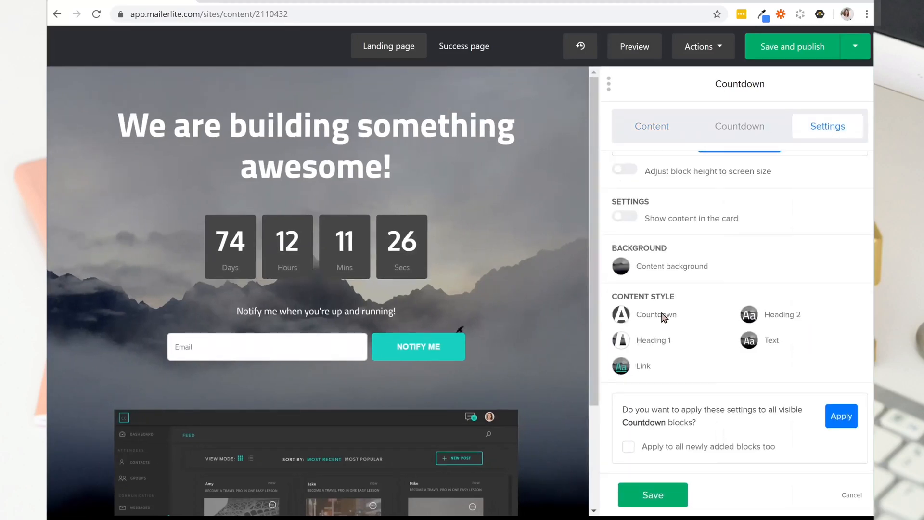
pyautogui.click(621, 314)
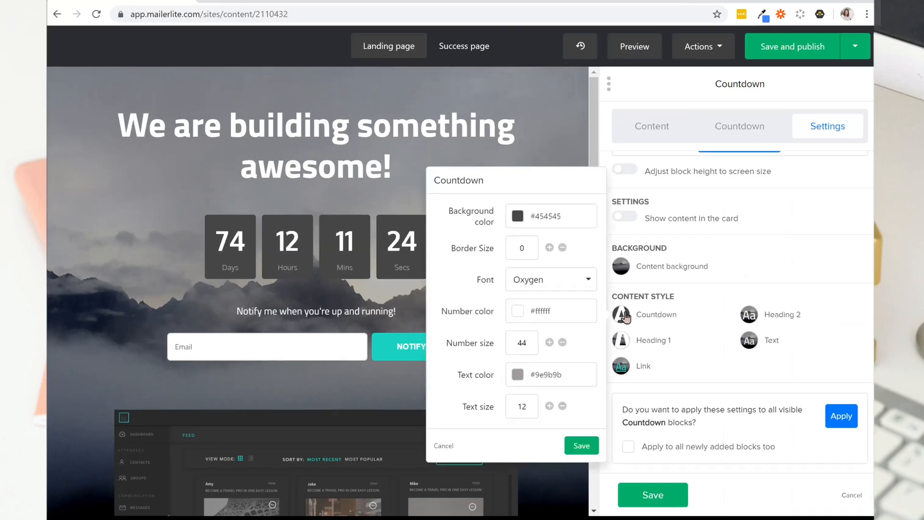
pyautogui.click(519, 222)
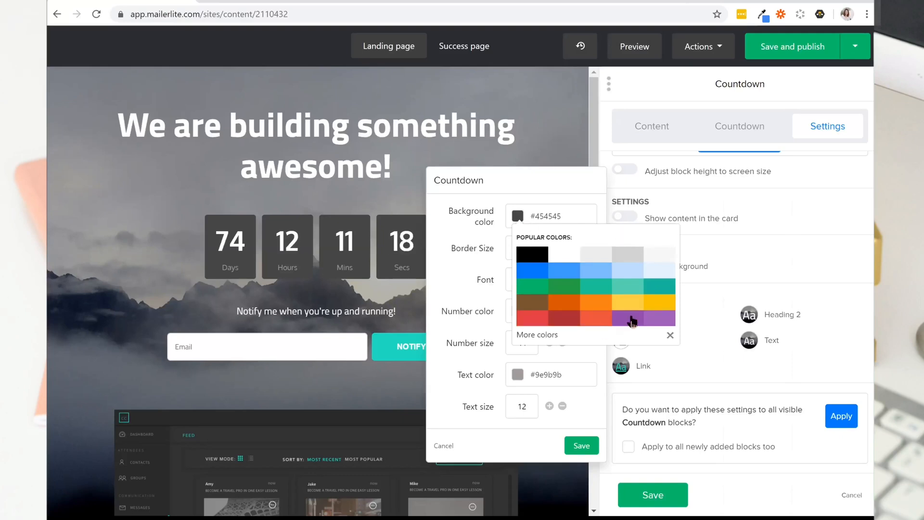
pyautogui.click(493, 434)
pyautogui.click(659, 488)
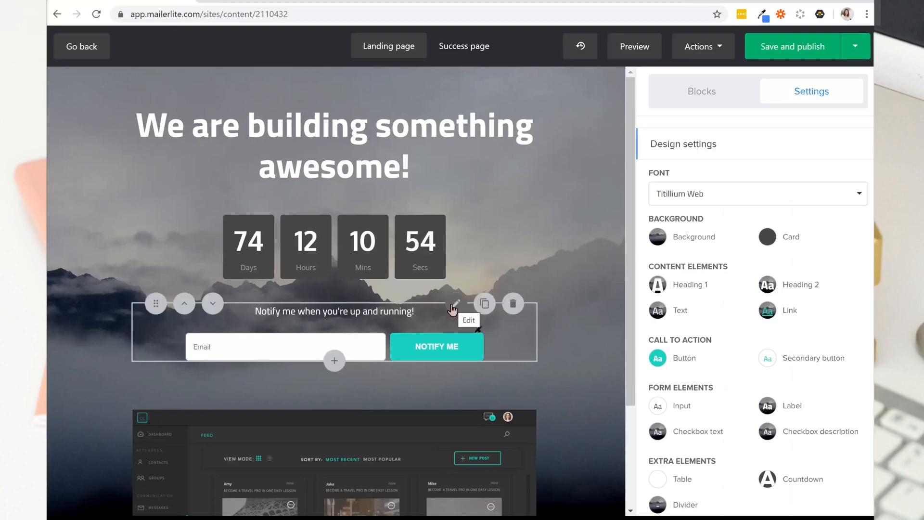
# Add a Name field to the Signup form block, place it above Email, and save the block
pyautogui.click(454, 307)
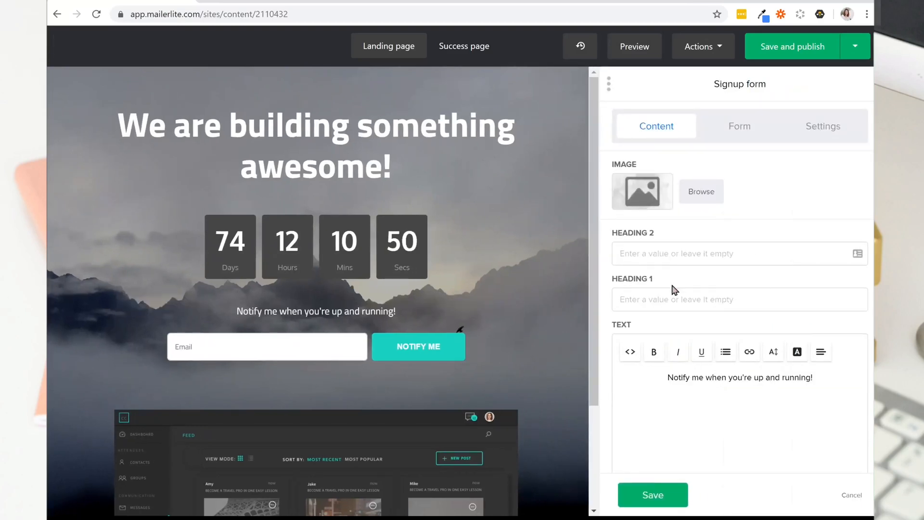
pyautogui.click(742, 134)
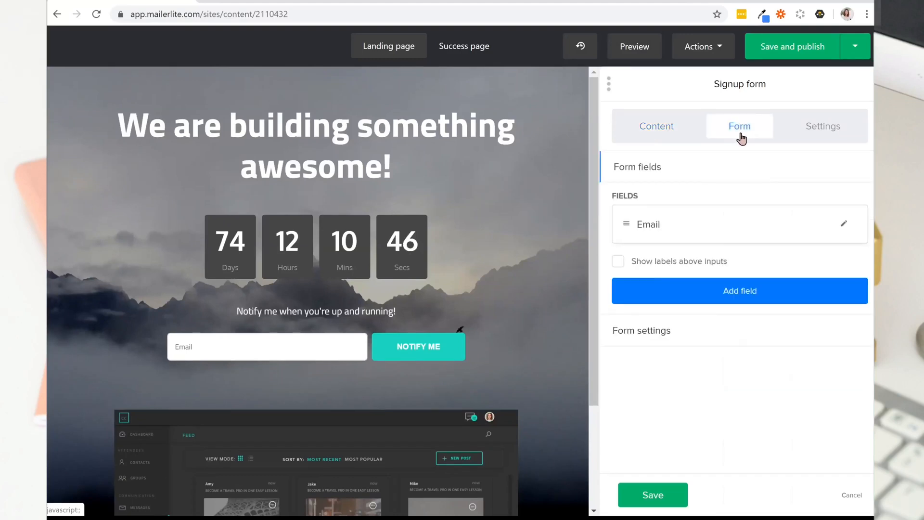
pyautogui.click(715, 295)
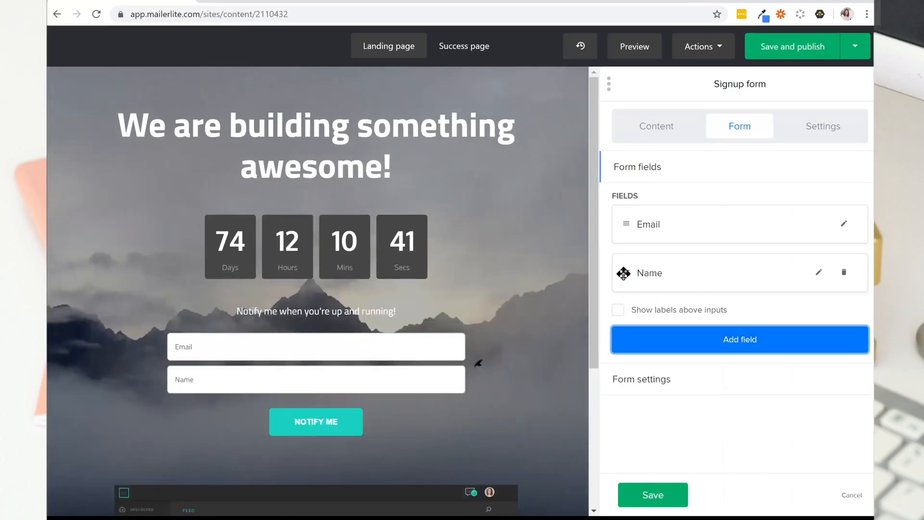
pyautogui.moveTo(630, 274); pyautogui.dragTo(635, 234)
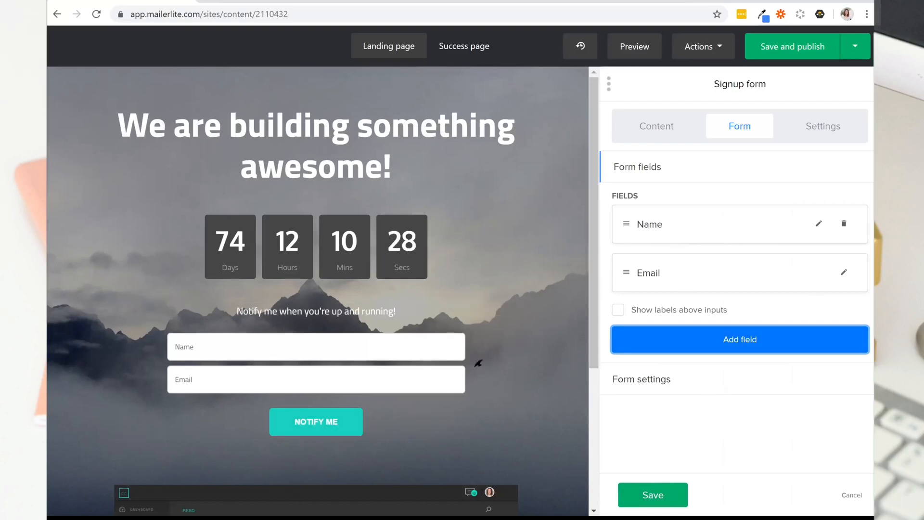
pyautogui.click(672, 498)
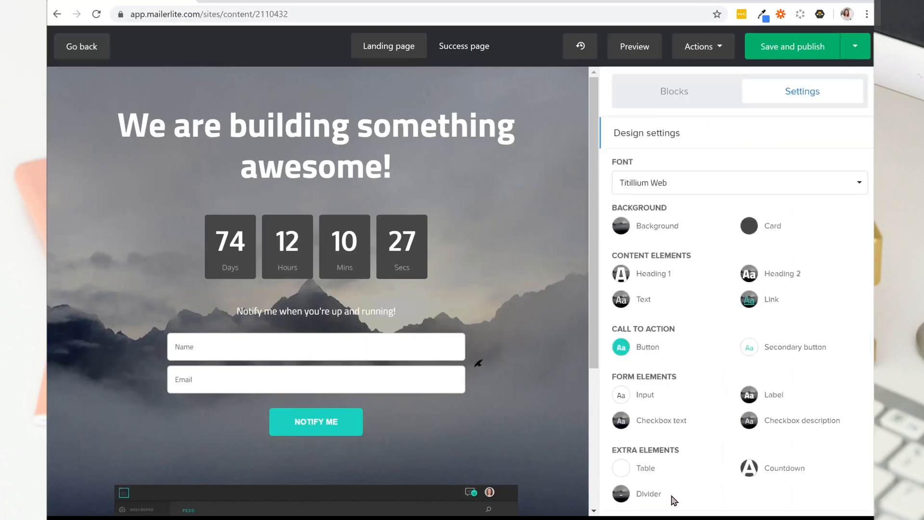
# Look over the Image block's content options and the rest of the landing page, and save the block without edits
pyautogui.scroll(-3, 552, 325)
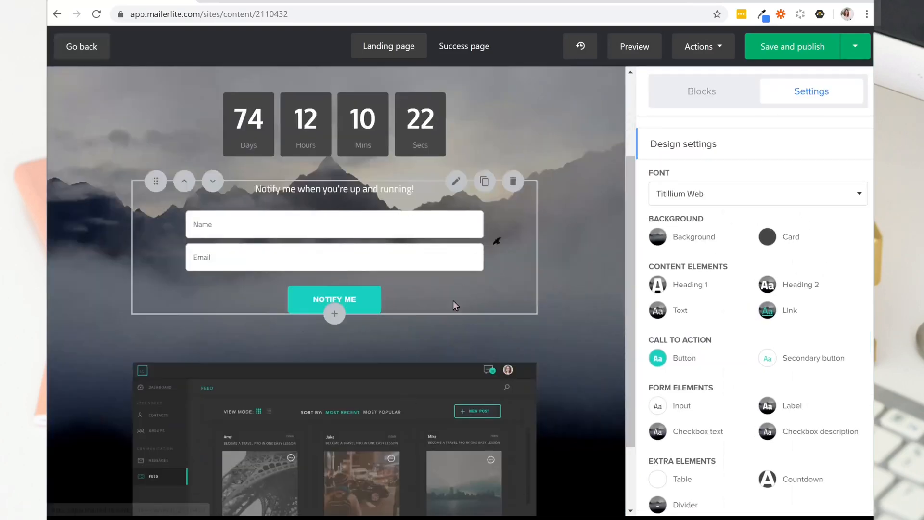
pyautogui.moveTo(465, 428)
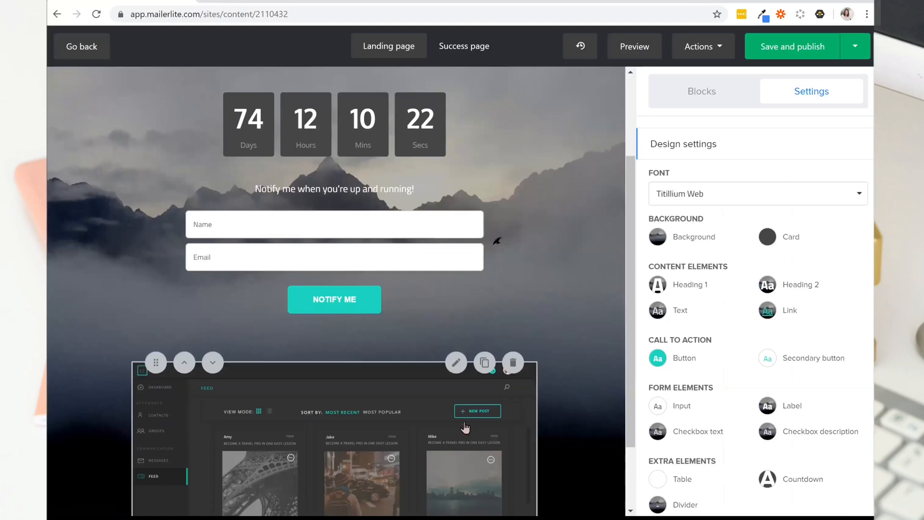
pyautogui.click(457, 365)
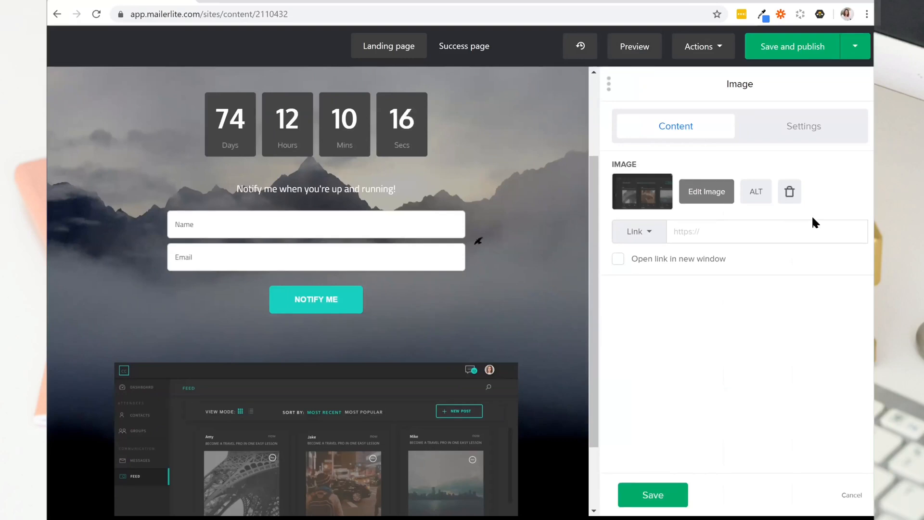
pyautogui.scroll(-2, 482, 385)
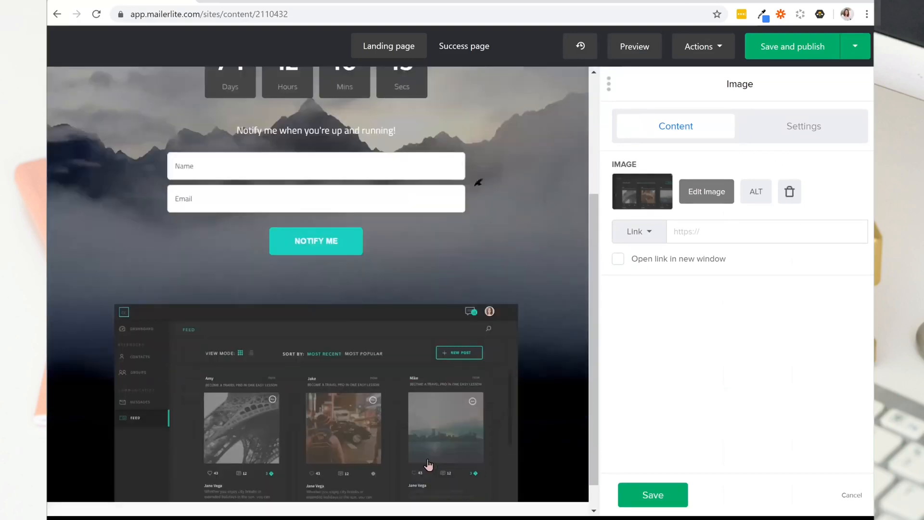
pyautogui.scroll(4, 433, 409)
pyautogui.scroll(-4, 439, 408)
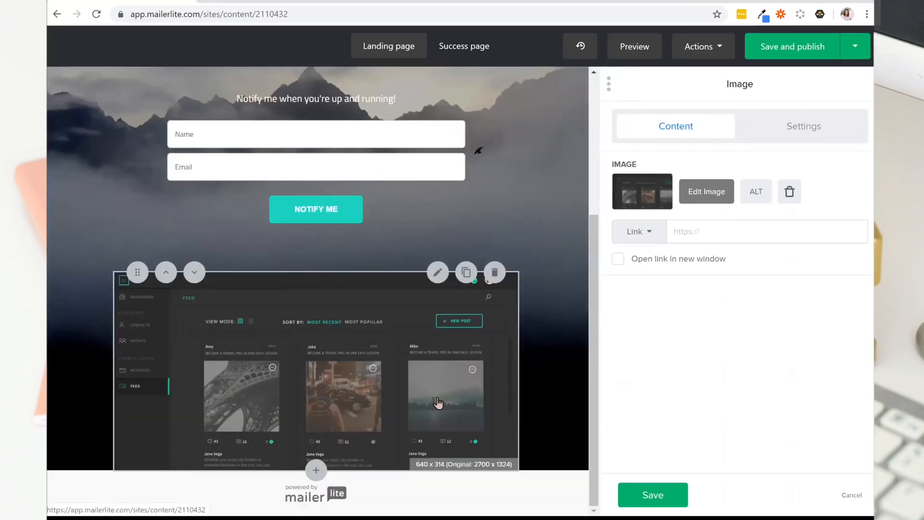
pyautogui.moveTo(305, 472)
pyautogui.scroll(1, 535, 382)
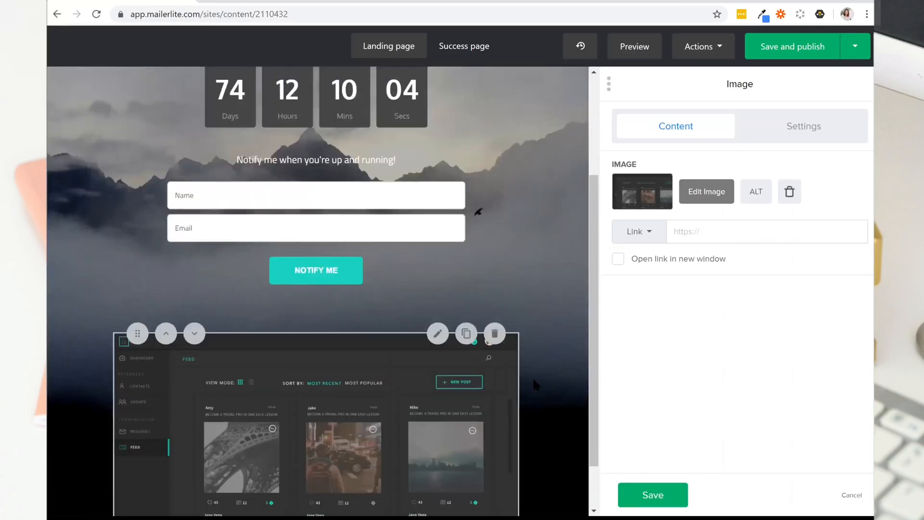
pyautogui.scroll(3, 534, 380)
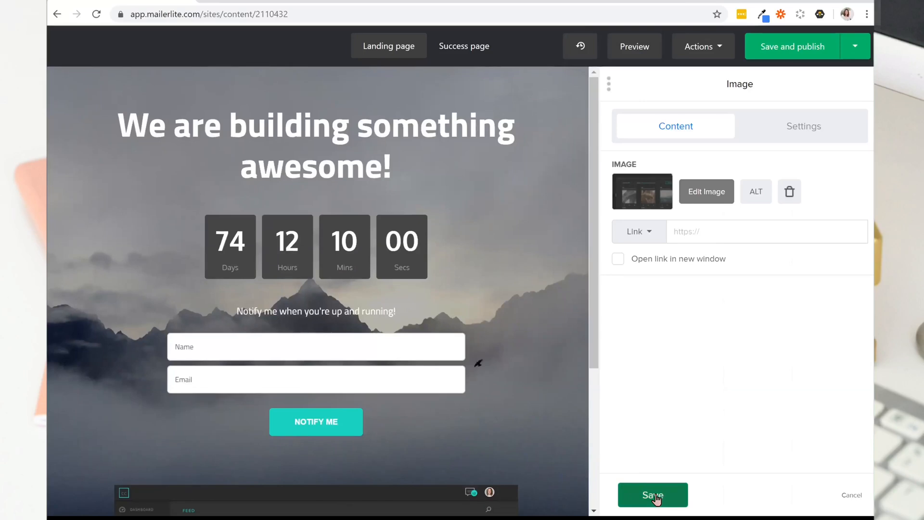
pyautogui.scroll(-1, 438, 394)
pyautogui.scroll(-4, 437, 396)
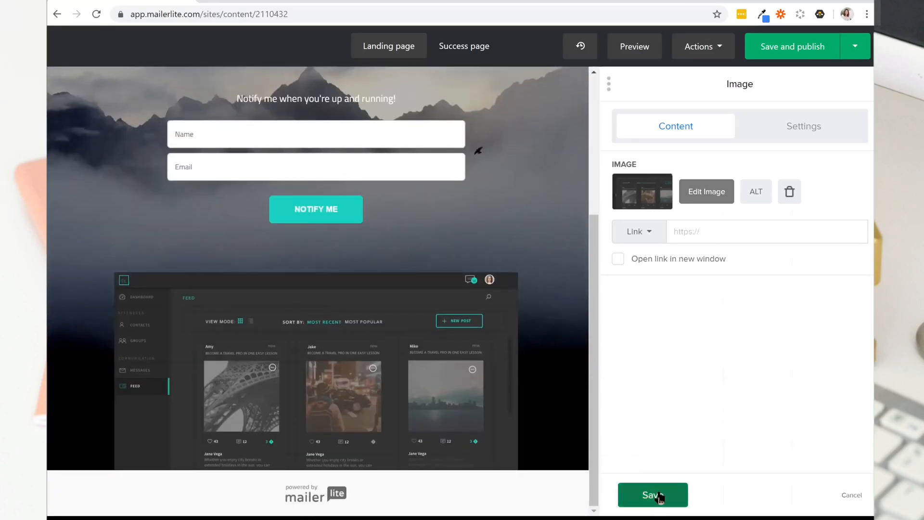
pyautogui.click(661, 498)
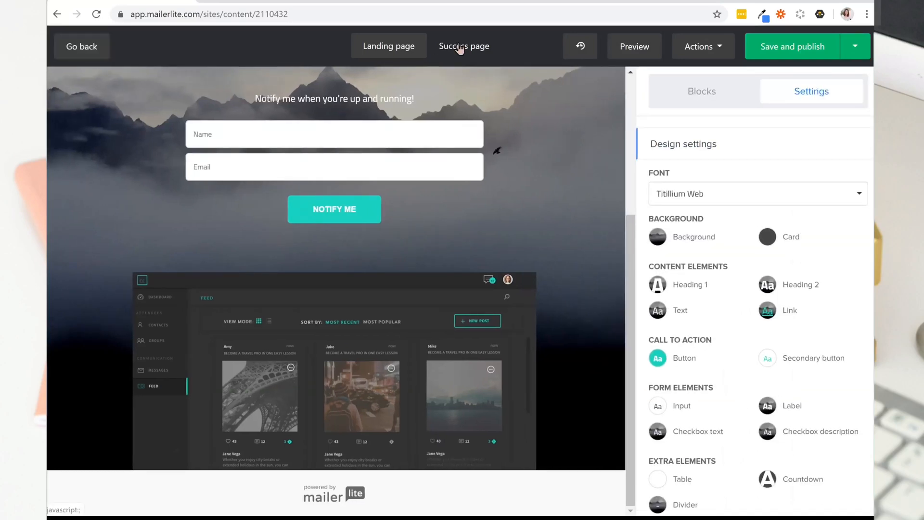
# Check the success page and save the page as a draft
pyautogui.click(460, 49)
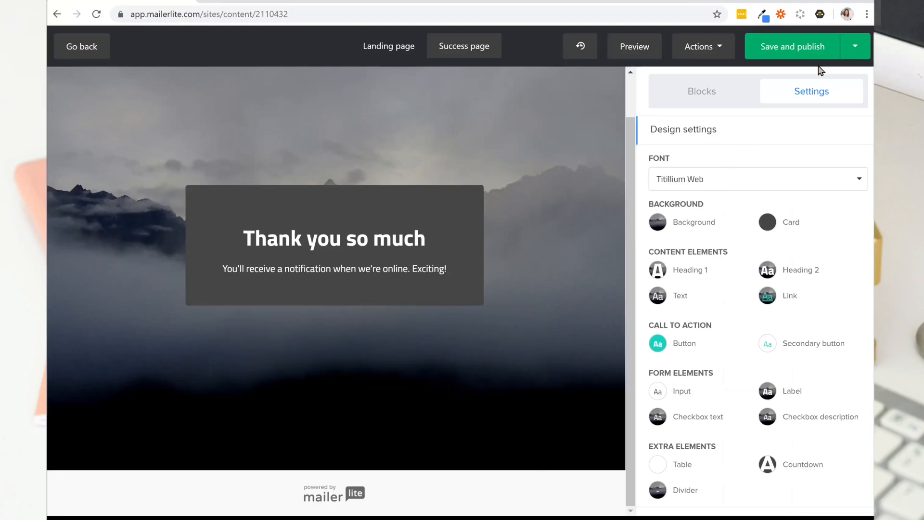
pyautogui.click(852, 52)
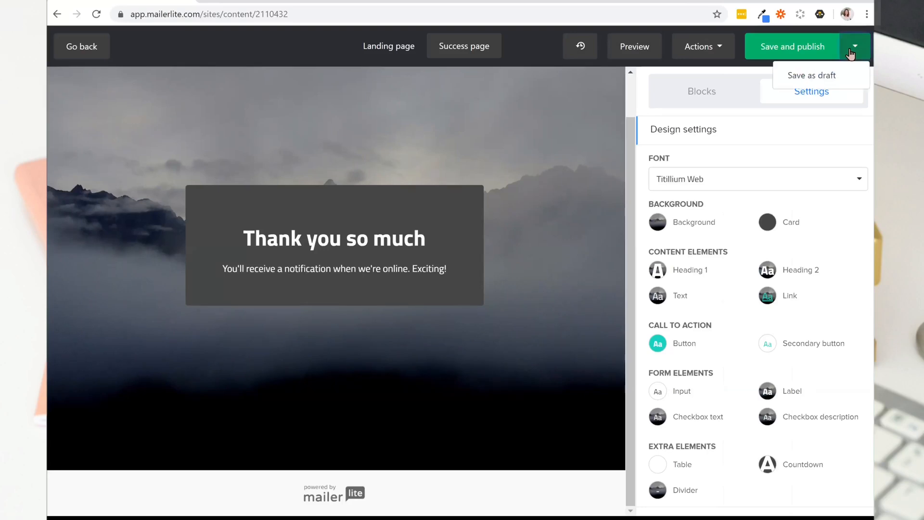
pyautogui.click(816, 76)
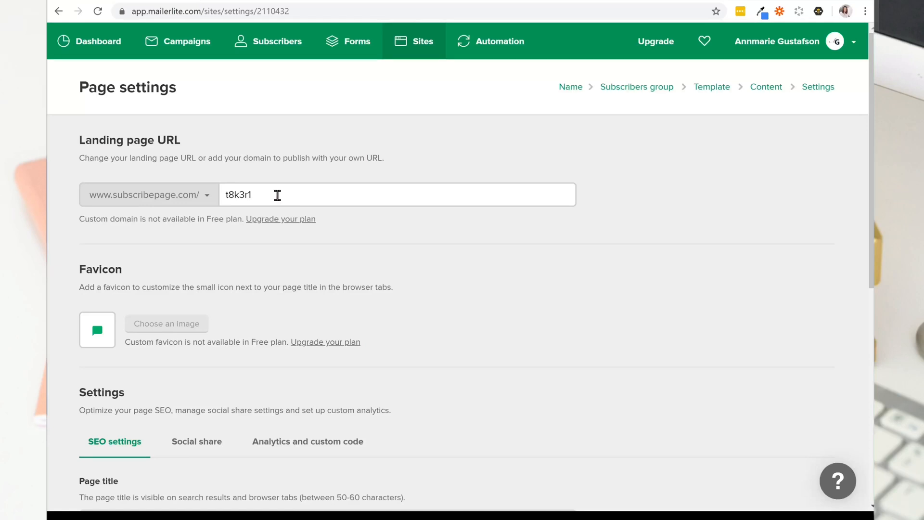
# Set the landing page URL ending to the owner's full name and the page title to that name followed by "- Launching August 2020"
pyautogui.moveTo(277, 195); pyautogui.dragTo(204, 194)
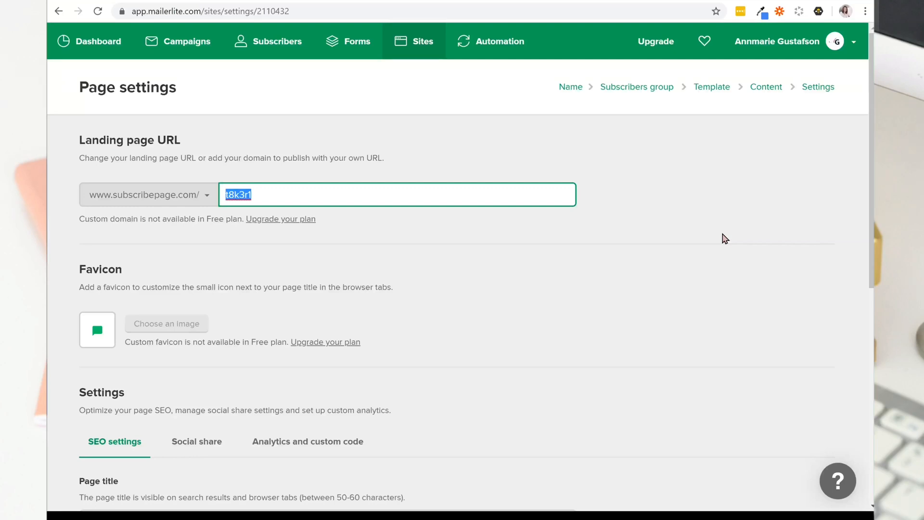
pyautogui.write('annmariegustafson')
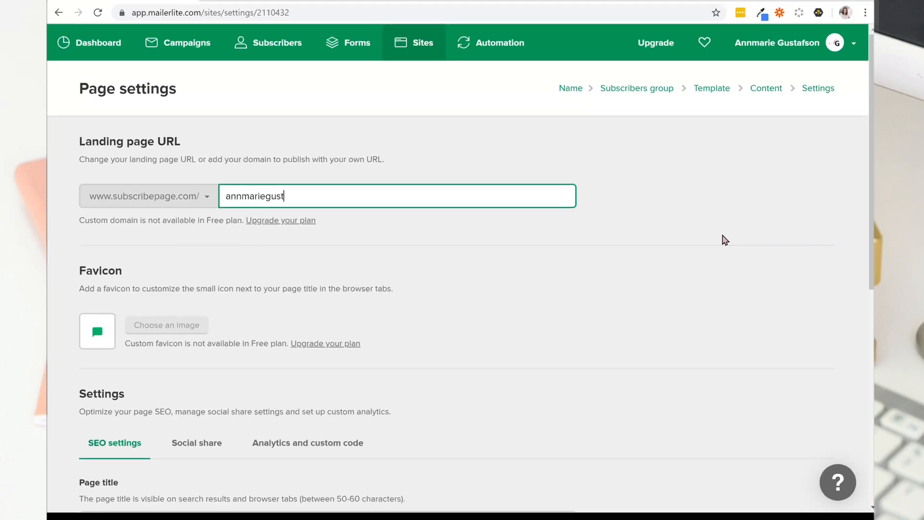
pyautogui.scroll(-2, 104, 227)
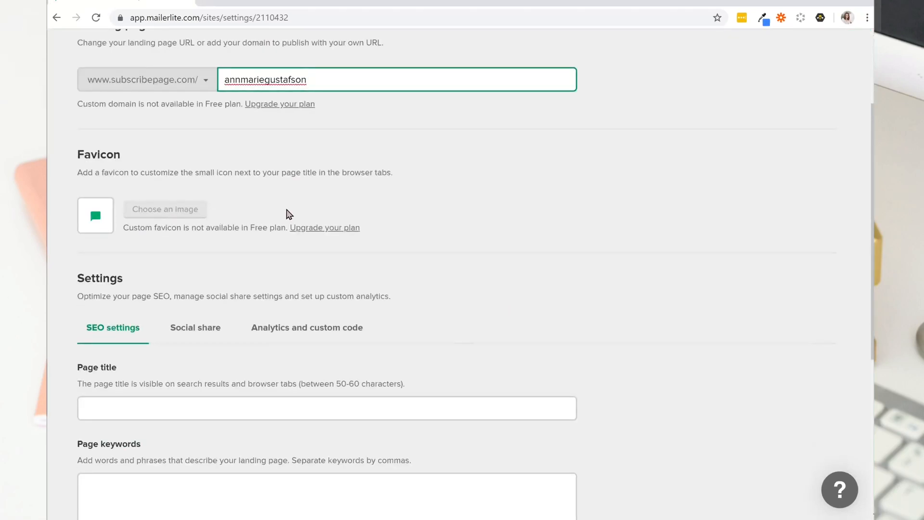
pyautogui.scroll(-2, 206, 260)
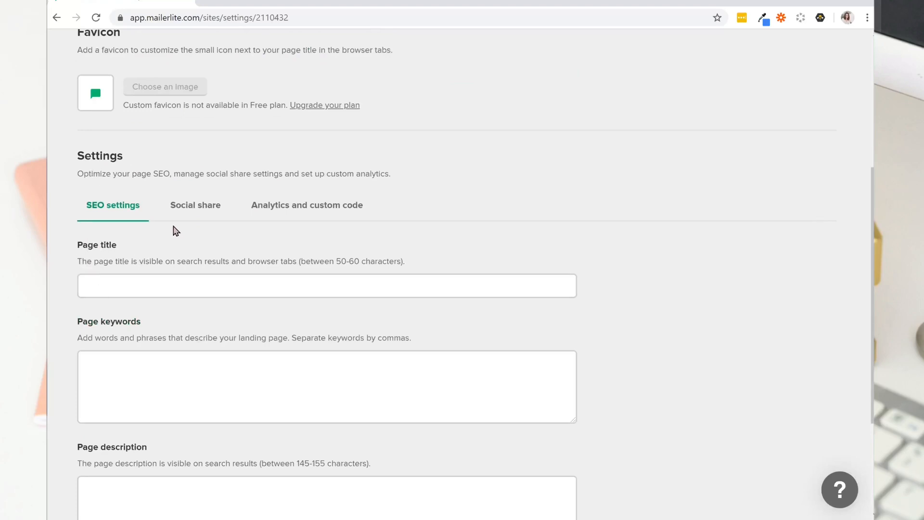
pyautogui.click(94, 285)
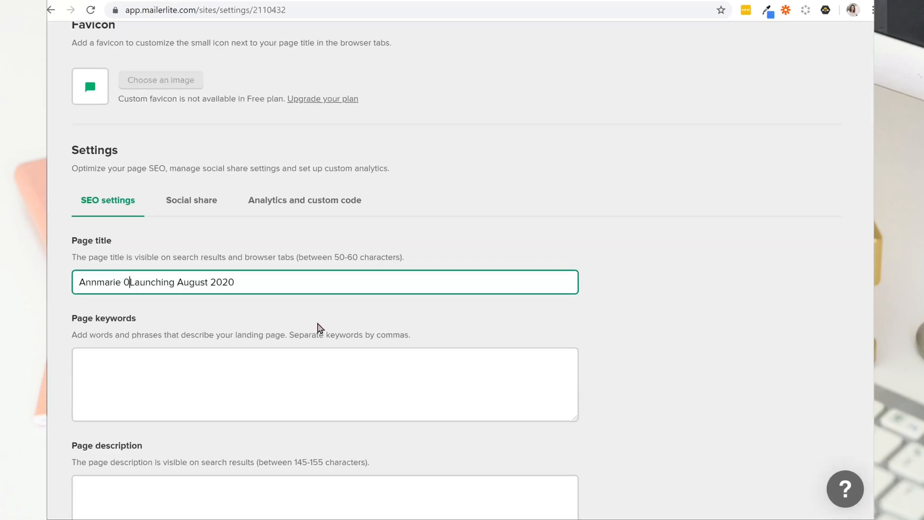
pyautogui.write('ustafson  ')
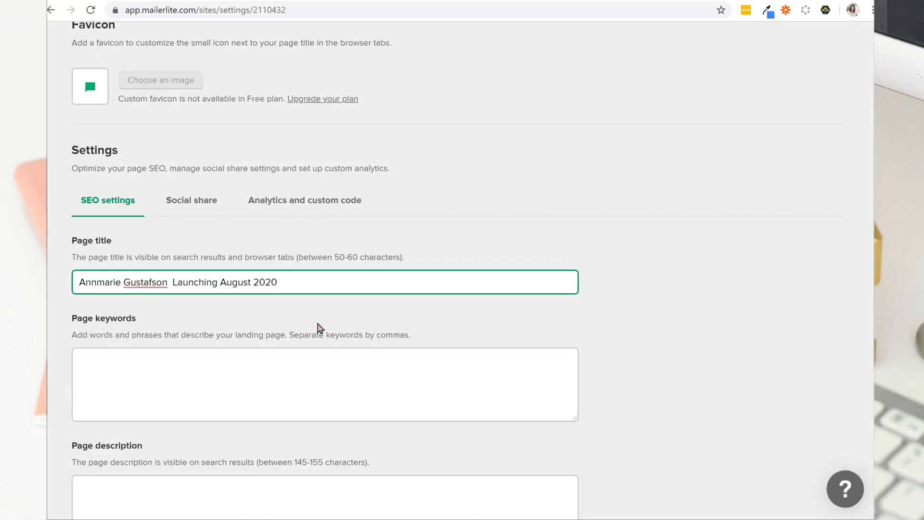
pyautogui.write('-')
# Set the page keywords to "marketing, branding, web design, launching August 2020"
pyautogui.click(418, 398)
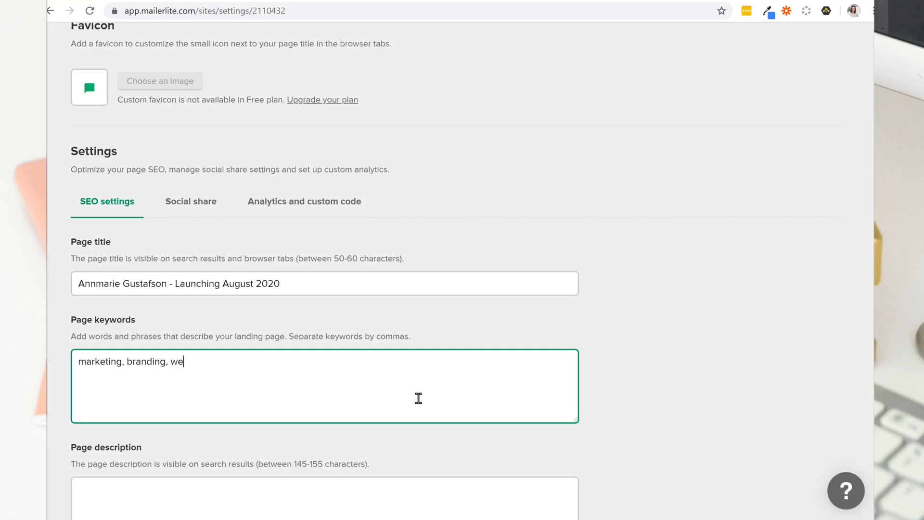
pyautogui.write('sing')
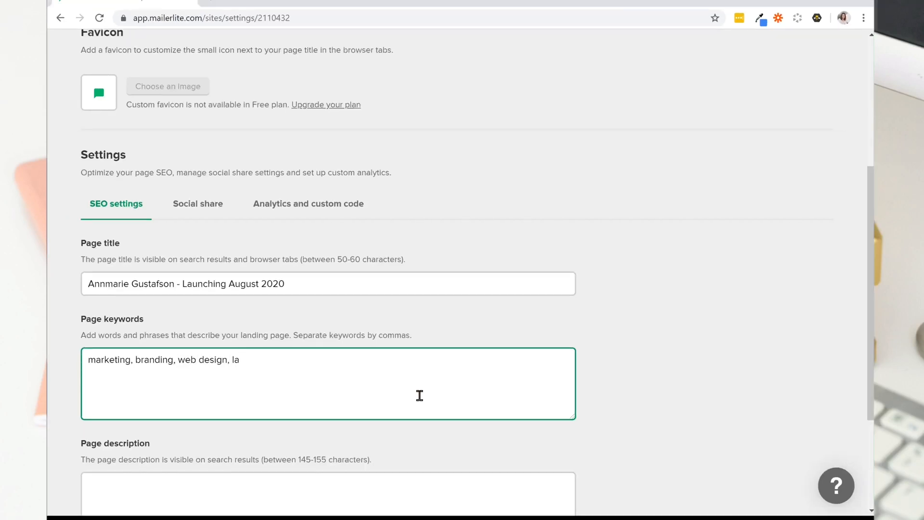
pyautogui.write(', launc')
pyautogui.write('hing August 29')
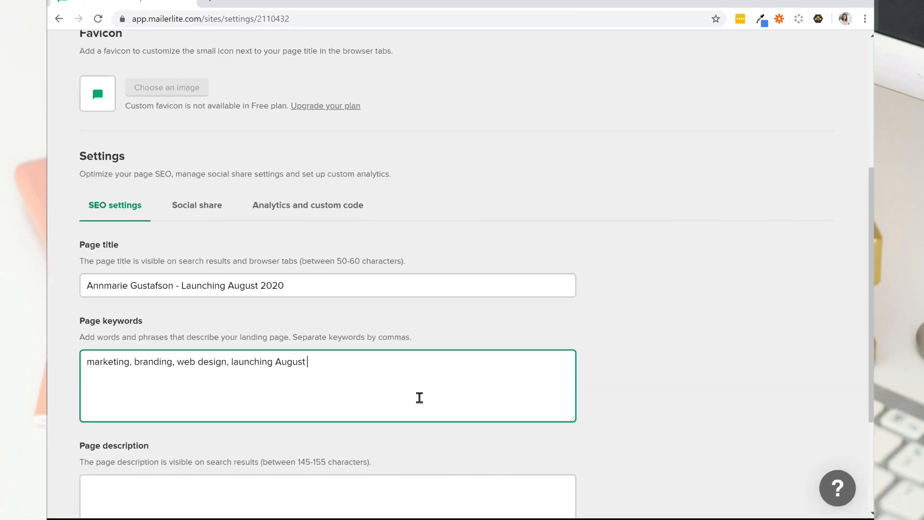
pyautogui.press('BackSpace')
pyautogui.write('020')
# Describe the page as the owner's name plus "delivers marketing, branding, and web design tutorials and templates to help your small business get exposure and gain momentum."
pyautogui.scroll(-3, 374, 413)
pyautogui.click(218, 384)
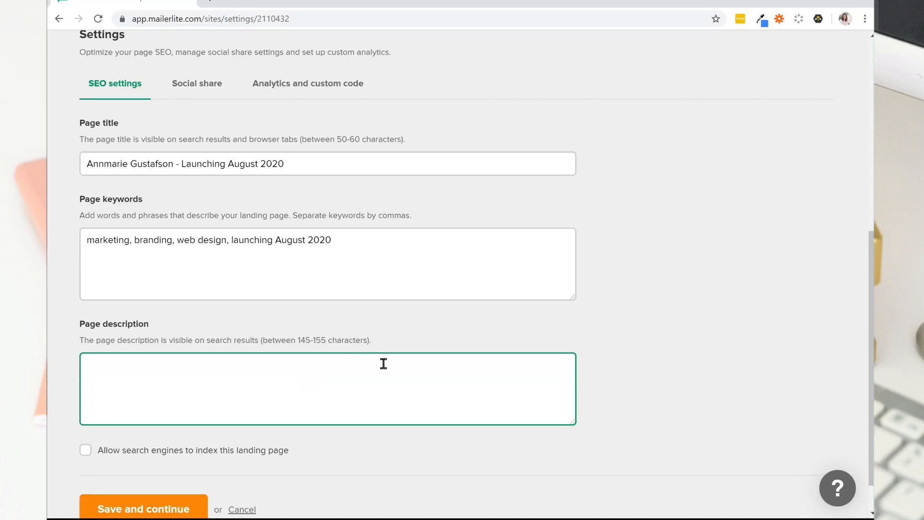
pyautogui.write('Annmarie Gustafson')
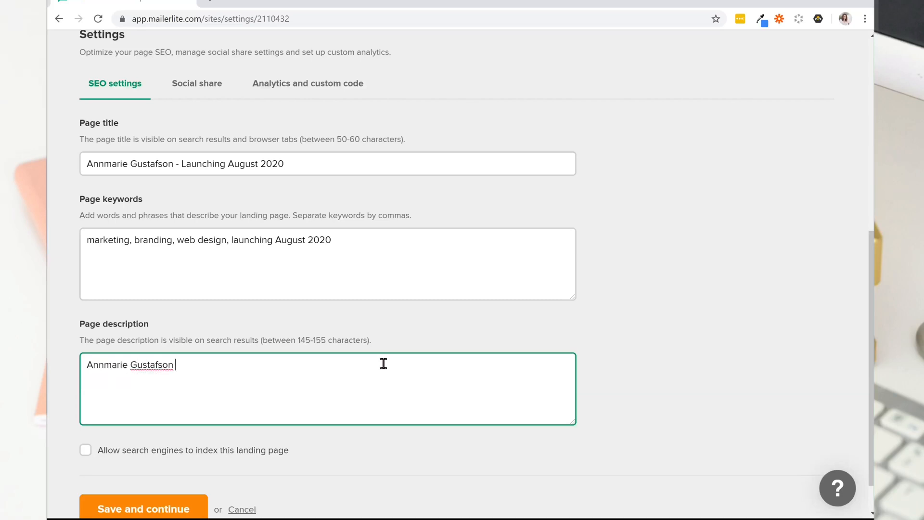
pyautogui.write('delivers marketing, branding, and web design tutorials and templates to help your small business get exposure and gain momentum.')
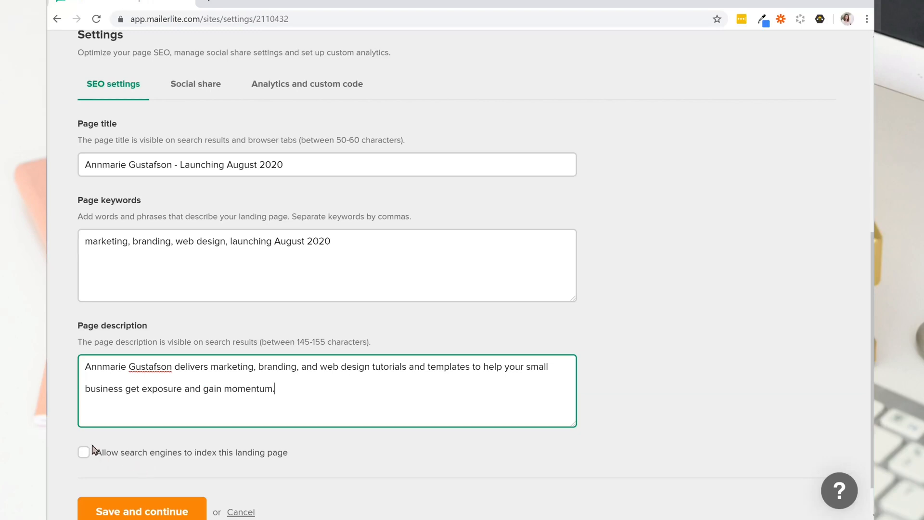
# Allow search engines to index the landing page, and copy the SEO page title into the social share title
pyautogui.click(82, 456)
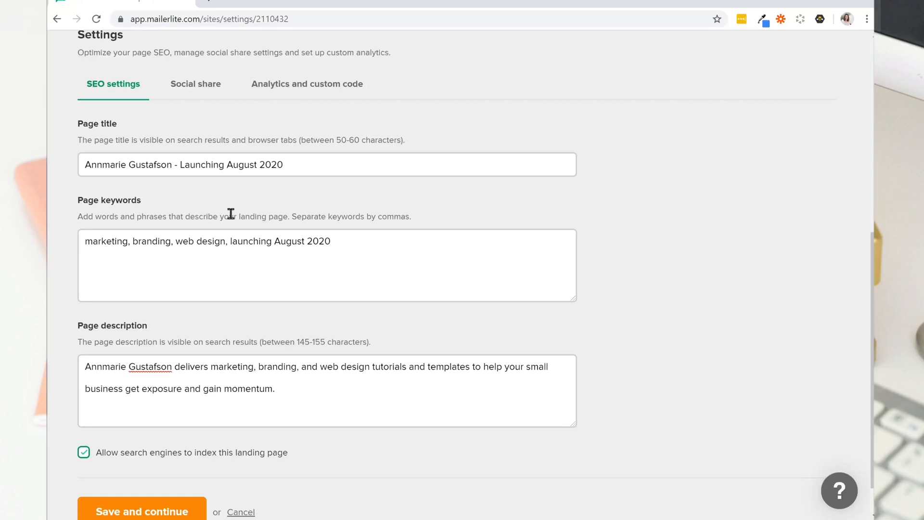
pyautogui.click(183, 91)
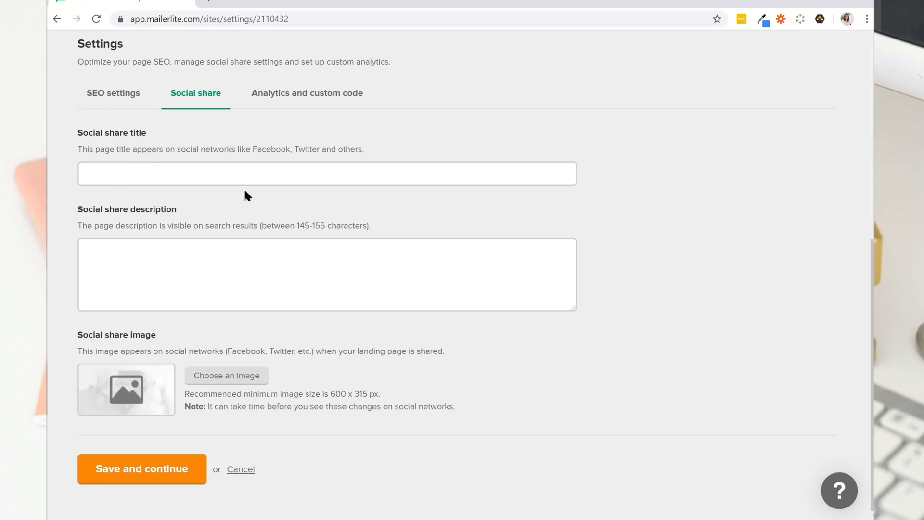
pyautogui.click(116, 92)
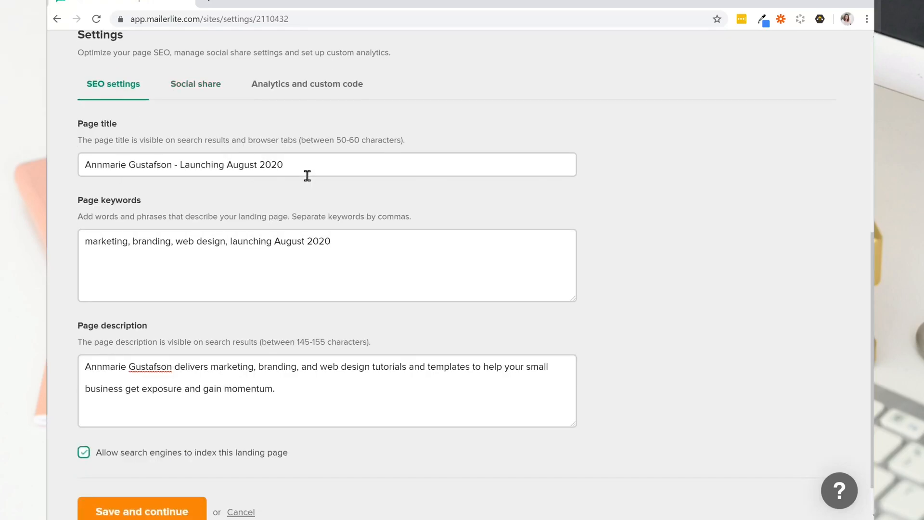
pyautogui.moveTo(308, 164); pyautogui.dragTo(271, 165)
pyautogui.moveTo(47, 150); pyautogui.dragTo(89, 145)
pyautogui.hotkey('ctrl', 'c')
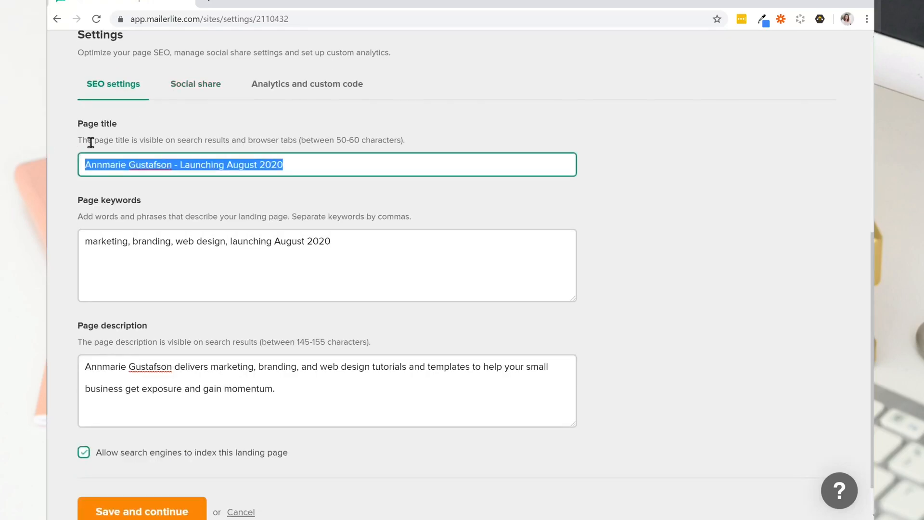
pyautogui.click(181, 85)
pyautogui.click(159, 172)
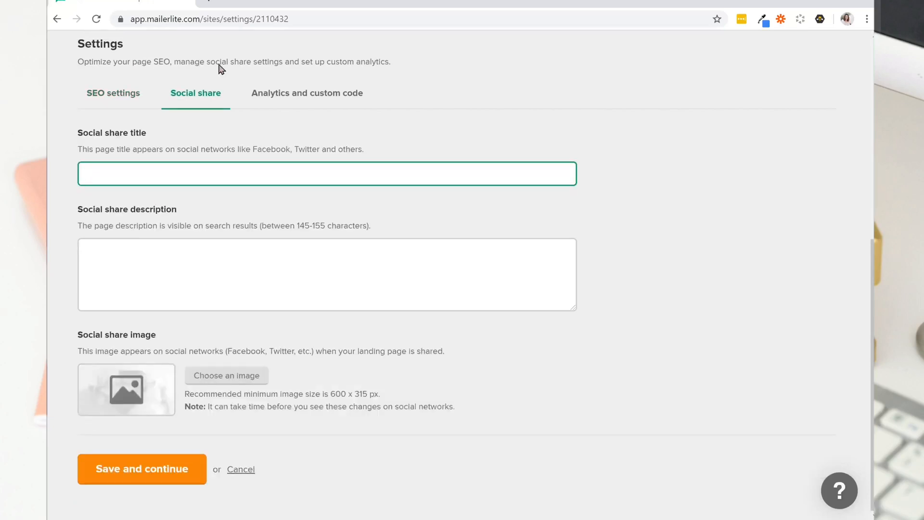
pyautogui.hotkey('ctrl', 'v')
# Copy the SEO page description into the social share description
pyautogui.click(107, 102)
pyautogui.moveTo(390, 241); pyautogui.dragTo(59, 244)
pyautogui.moveTo(371, 391); pyautogui.dragTo(48, 351)
pyautogui.hotkey('ctrl', 'c')
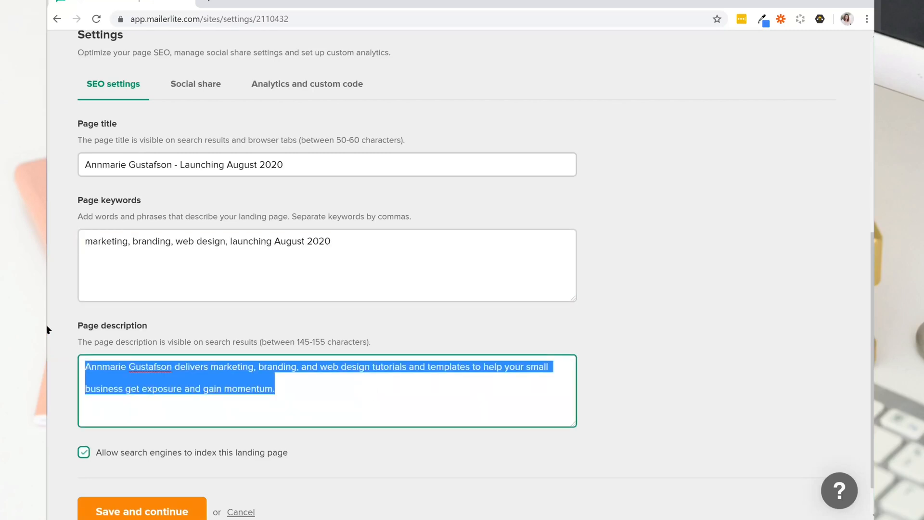
pyautogui.click(205, 85)
pyautogui.click(173, 258)
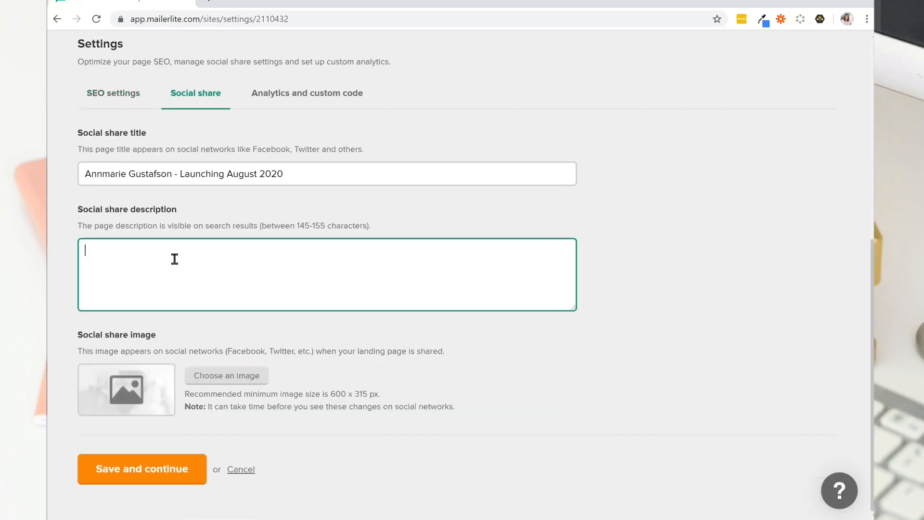
pyautogui.hotkey('ctrl', 'v')
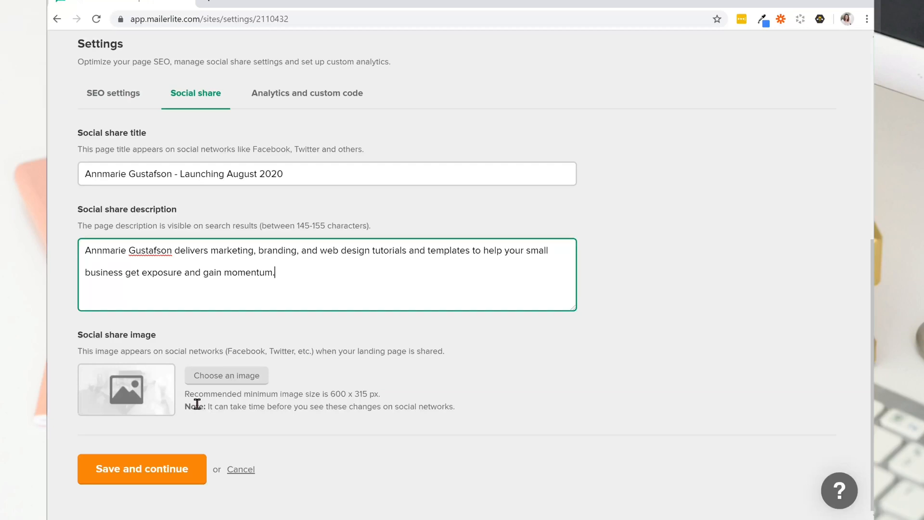
# Review the analytics and custom code options without filling them in, and save the page settings
pyautogui.scroll(4, 280, 260)
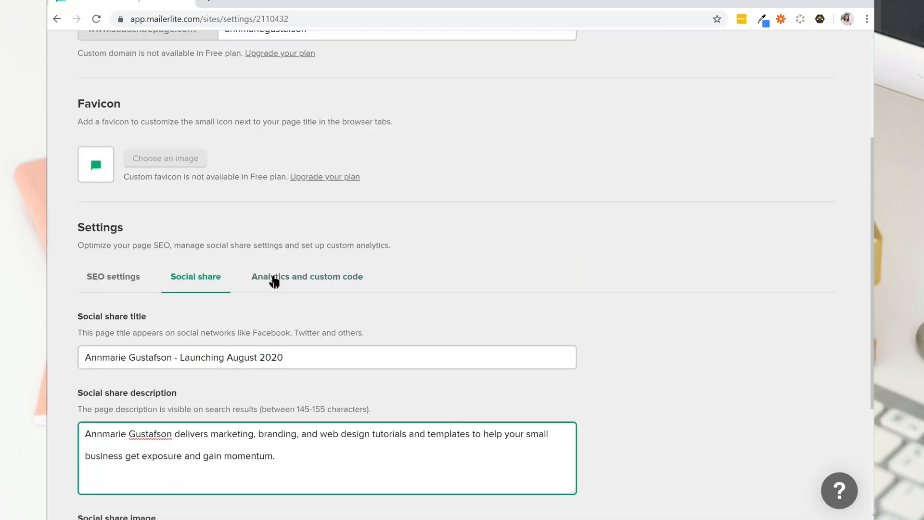
pyautogui.scroll(-4, 274, 280)
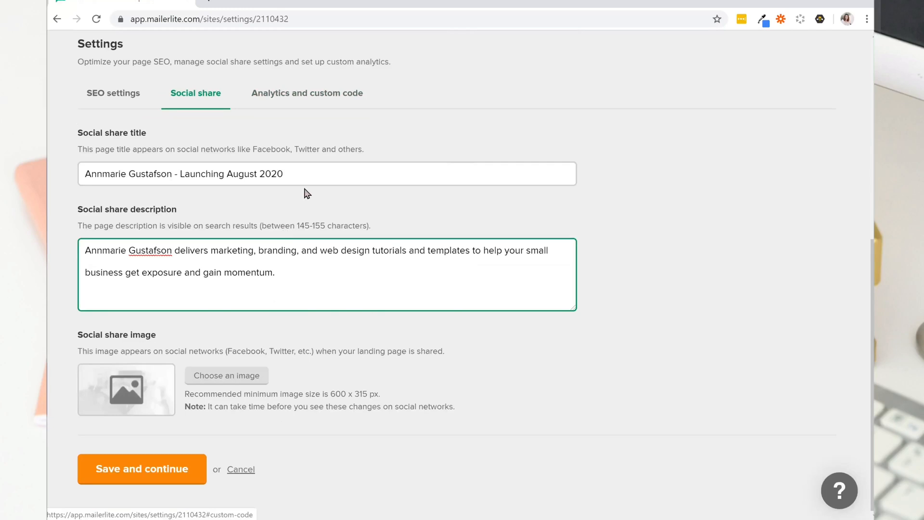
pyautogui.click(298, 101)
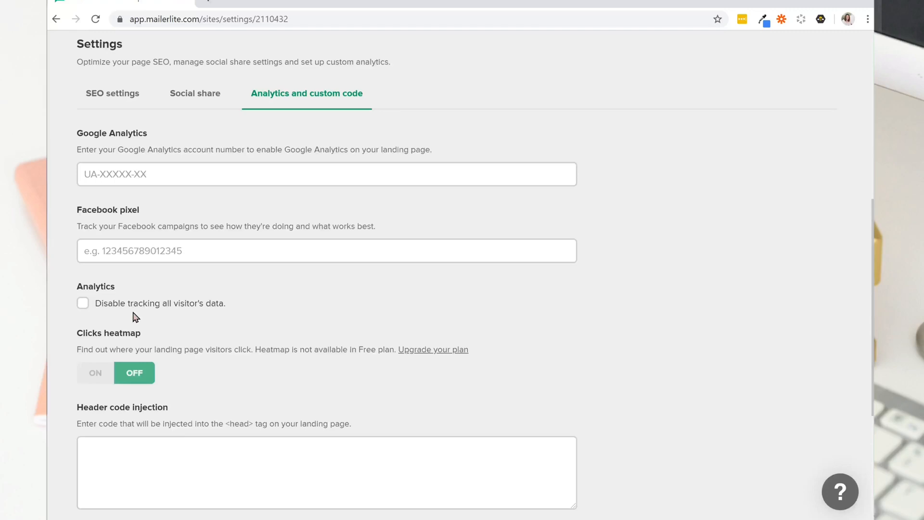
pyautogui.scroll(-5, 192, 337)
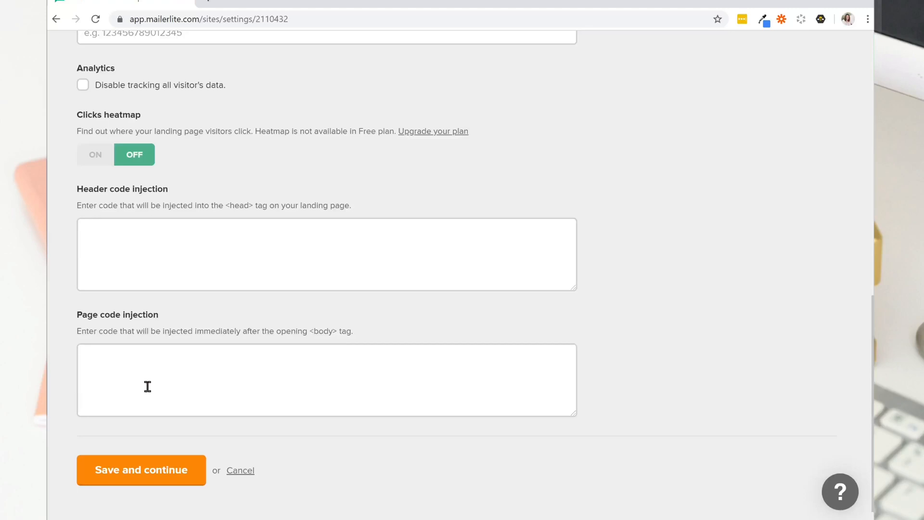
pyautogui.click(120, 481)
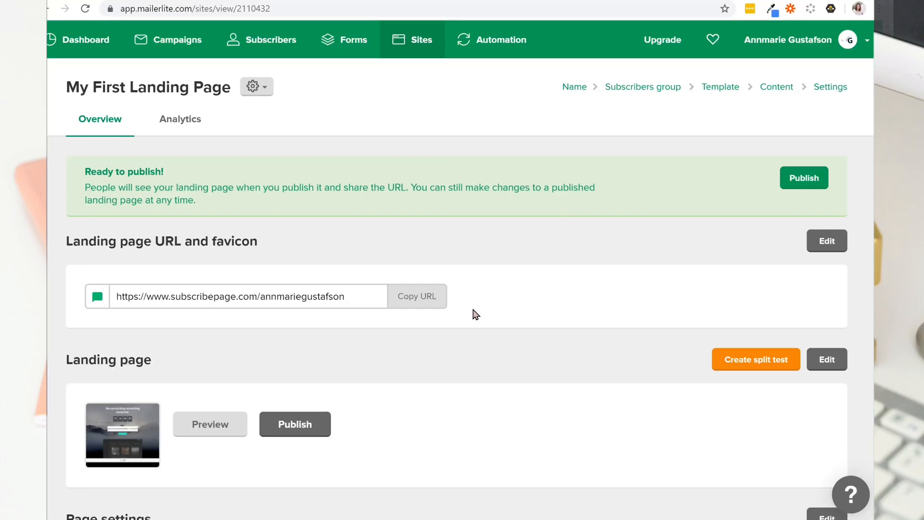
# Preview the whole landing page in its desktop and mobile versions, and close the preview
pyautogui.click(199, 427)
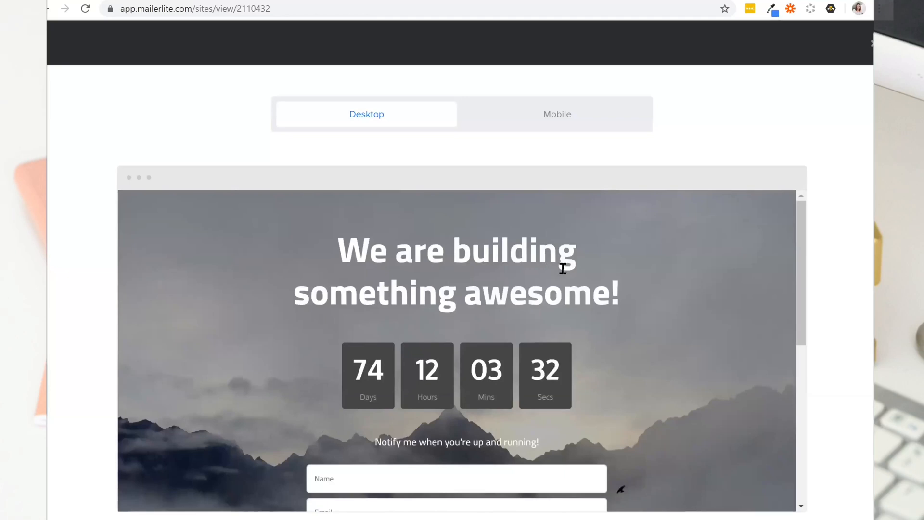
pyautogui.scroll(-6, 561, 230)
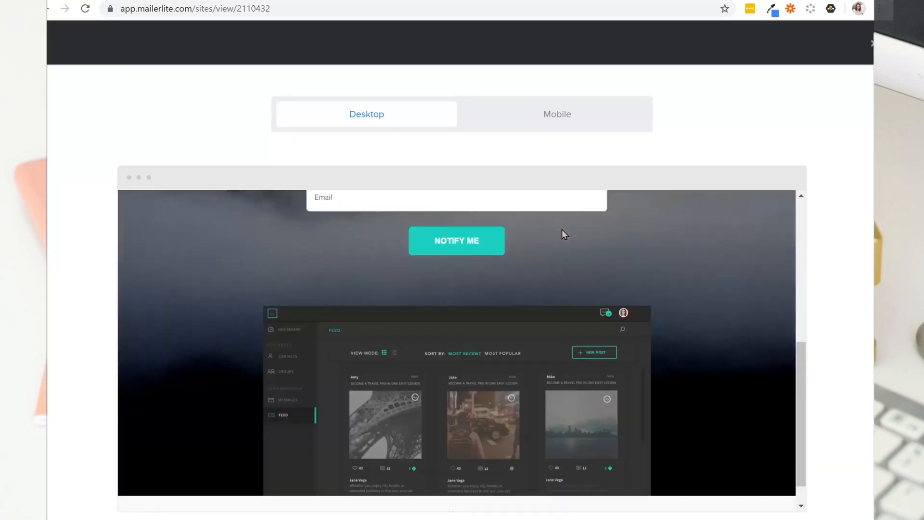
pyautogui.scroll(4, 563, 231)
pyautogui.scroll(3, 705, 332)
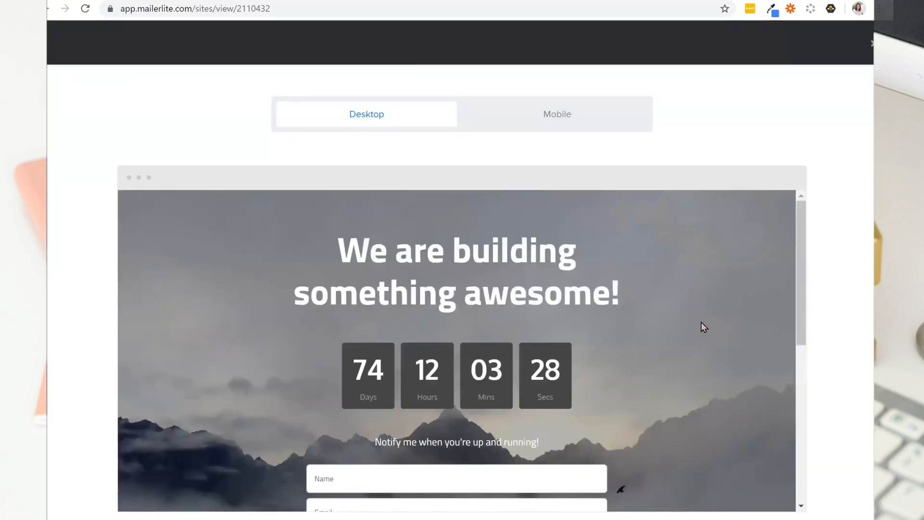
pyautogui.click(535, 124)
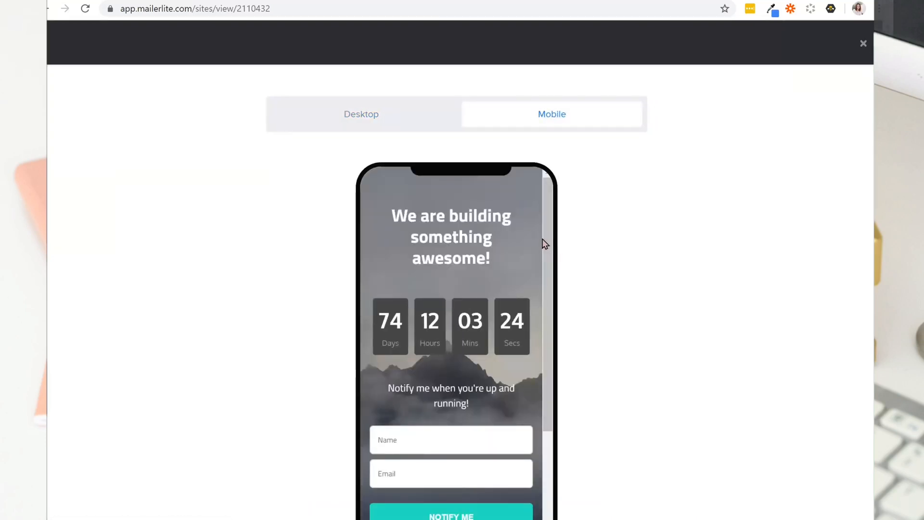
pyautogui.scroll(-3, 545, 243)
pyautogui.scroll(-3, 537, 313)
pyautogui.scroll(6, 527, 357)
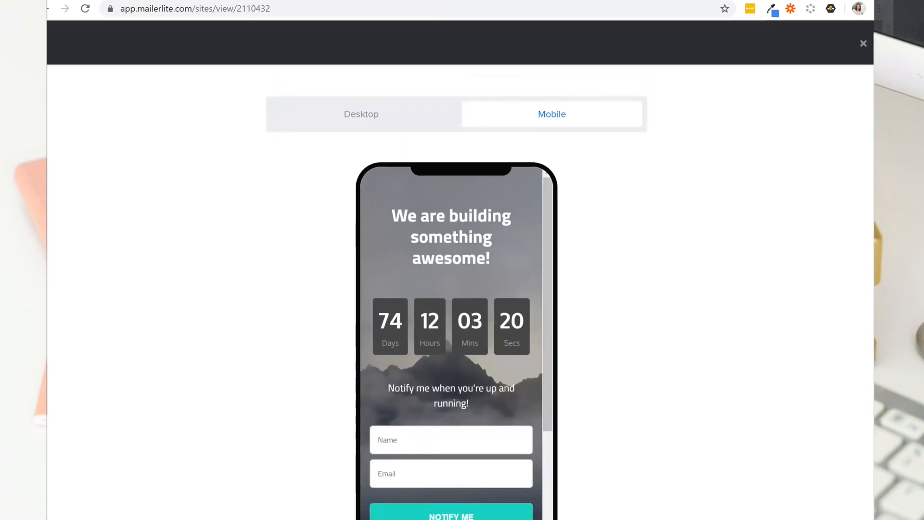
pyautogui.click(861, 43)
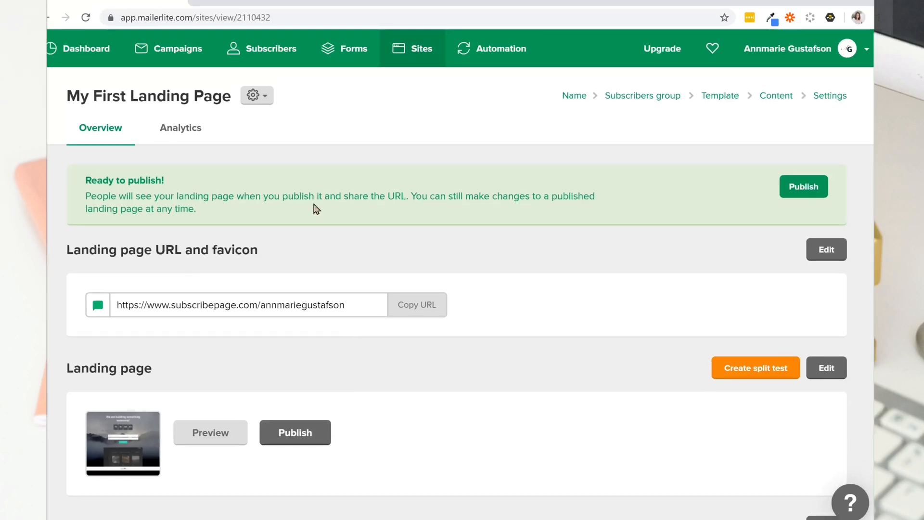
# Check the landing page's analytics, including daily stats and the subscribers table, and return to the overview
pyautogui.click(178, 129)
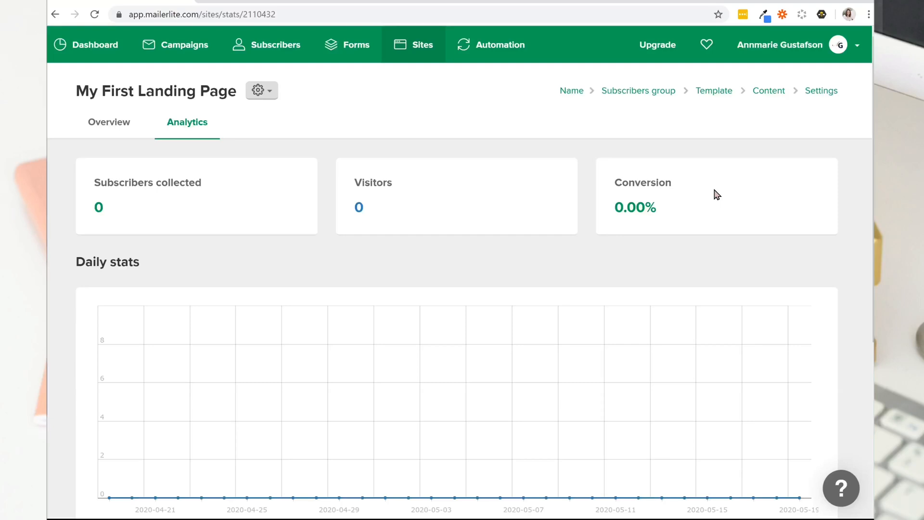
pyautogui.scroll(-3, 602, 390)
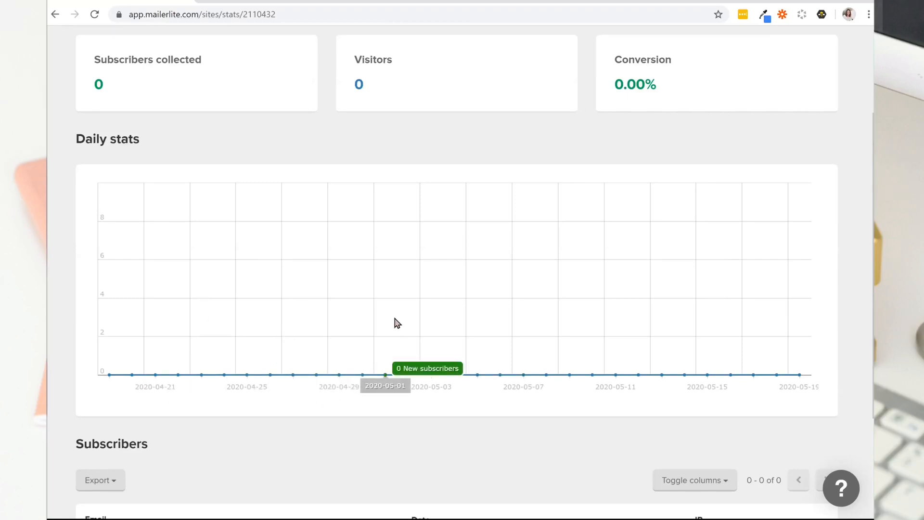
pyautogui.scroll(-3, 394, 322)
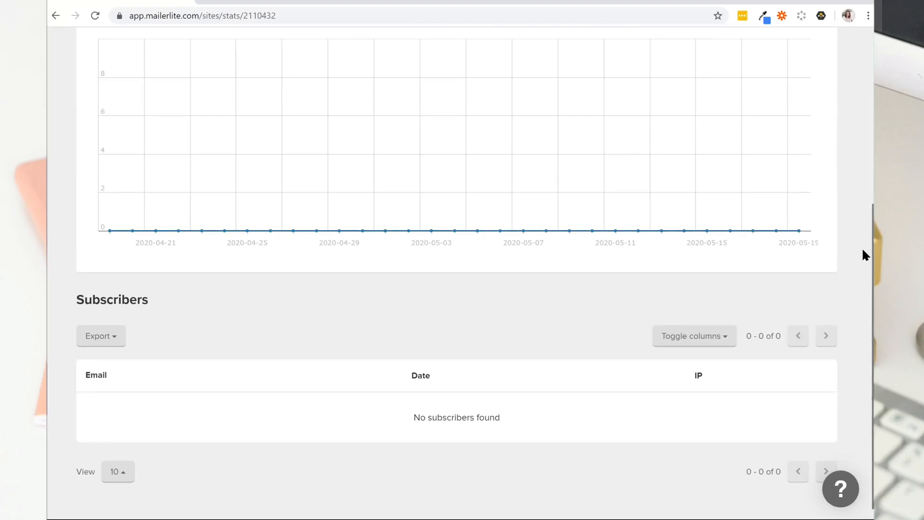
pyautogui.scroll(3, 862, 247)
pyautogui.scroll(3, 862, 86)
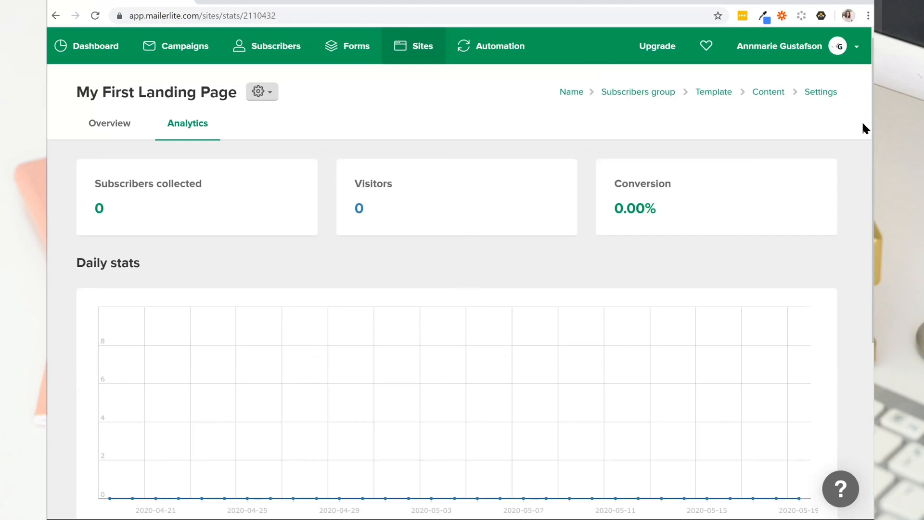
pyautogui.click(114, 126)
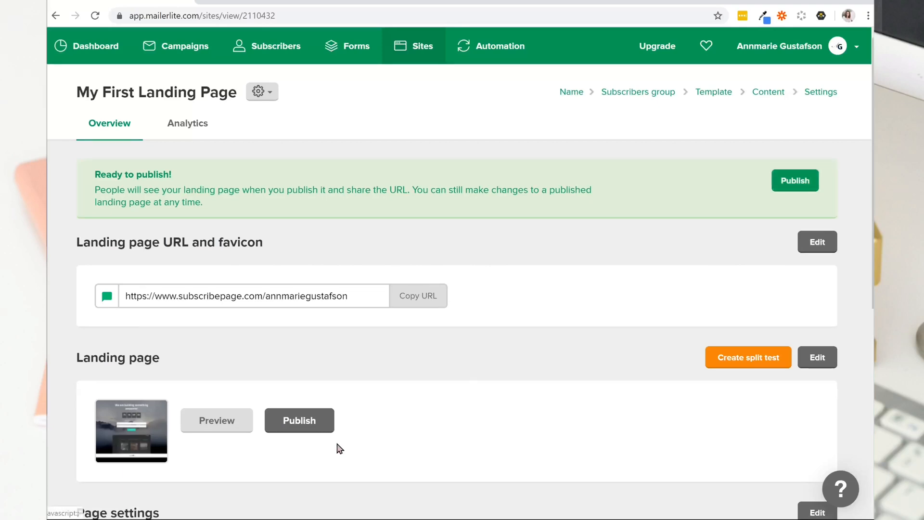
# Publish the landing page and look over its overview and SEO settings
pyautogui.click(796, 180)
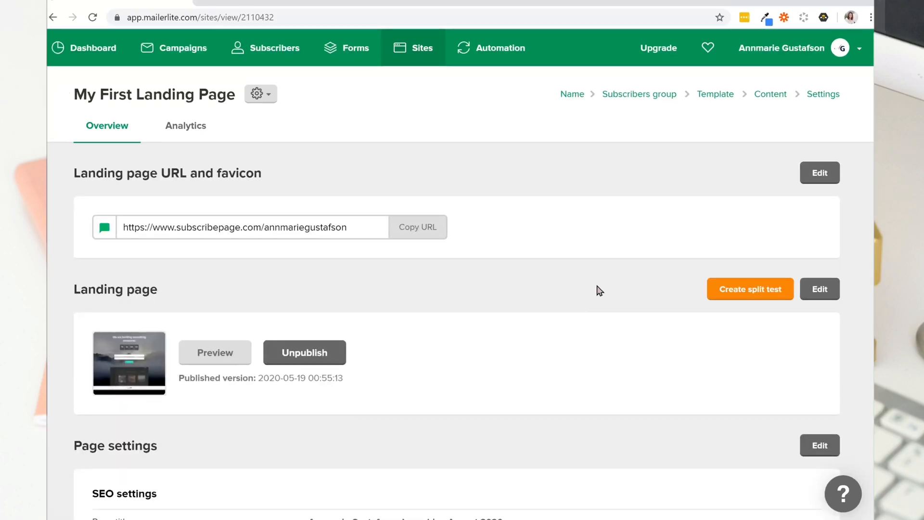
pyautogui.scroll(-4, 600, 290)
pyautogui.scroll(4, 571, 288)
pyautogui.scroll(-3, 337, 395)
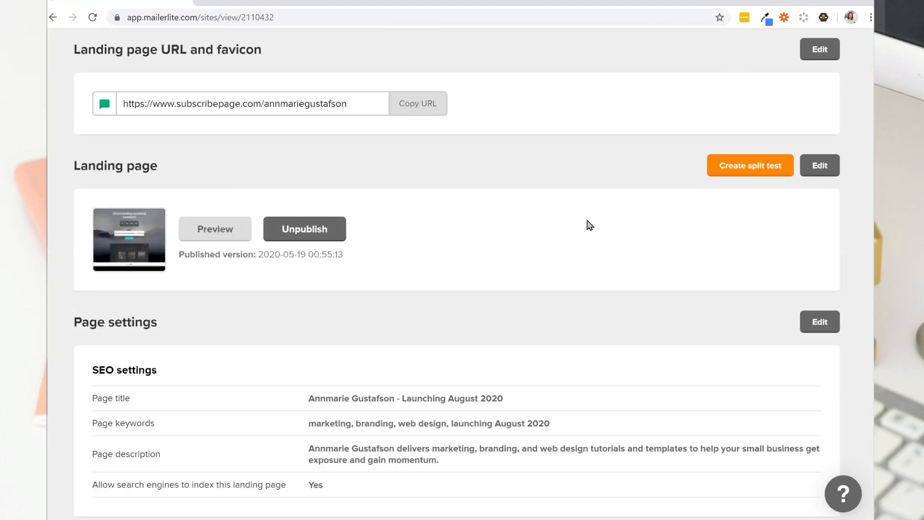
pyautogui.scroll(-4, 568, 289)
pyautogui.scroll(6, 503, 365)
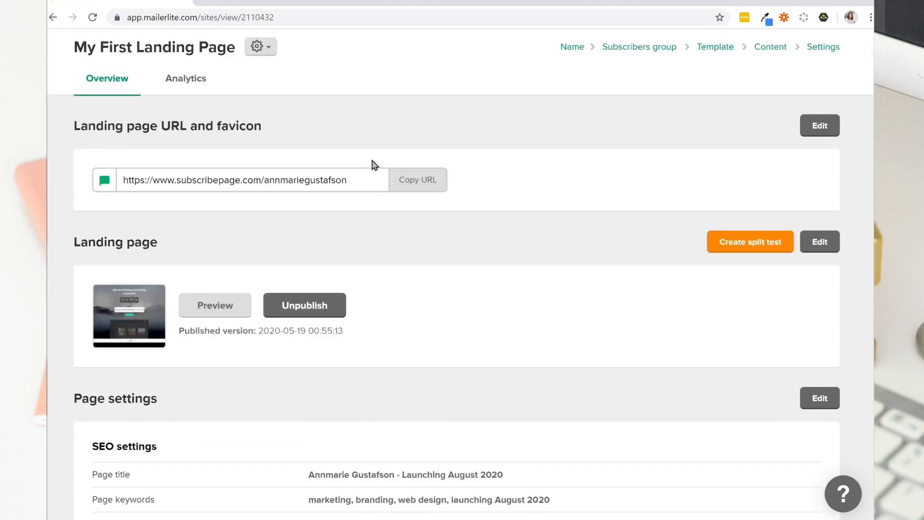
# Copy the landing page's URL and open the published page in another browser tab
pyautogui.click(428, 180)
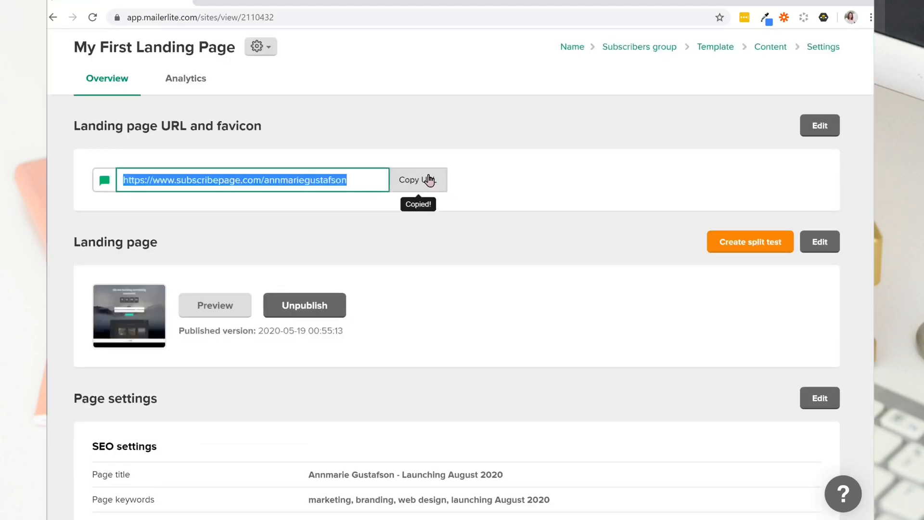
pyautogui.click(221, 2)
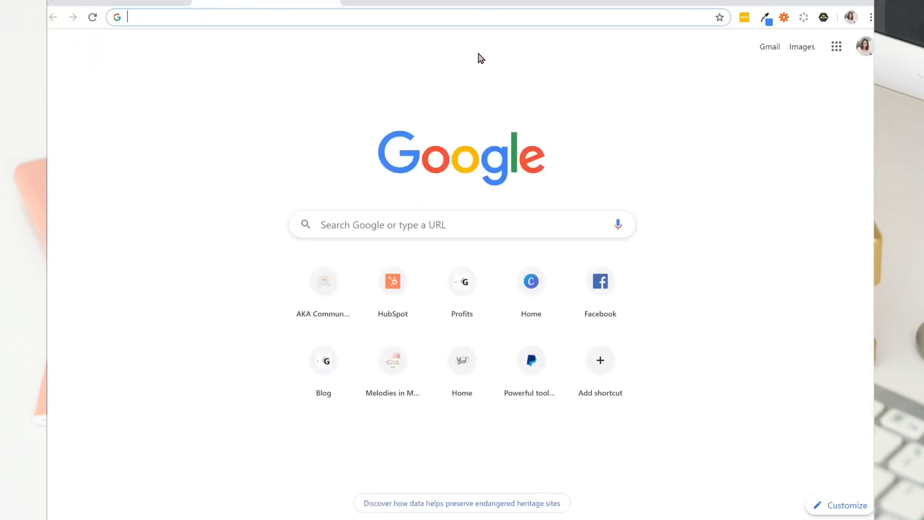
pyautogui.hotkey('ctrl', 'v')
pyautogui.press('Return')
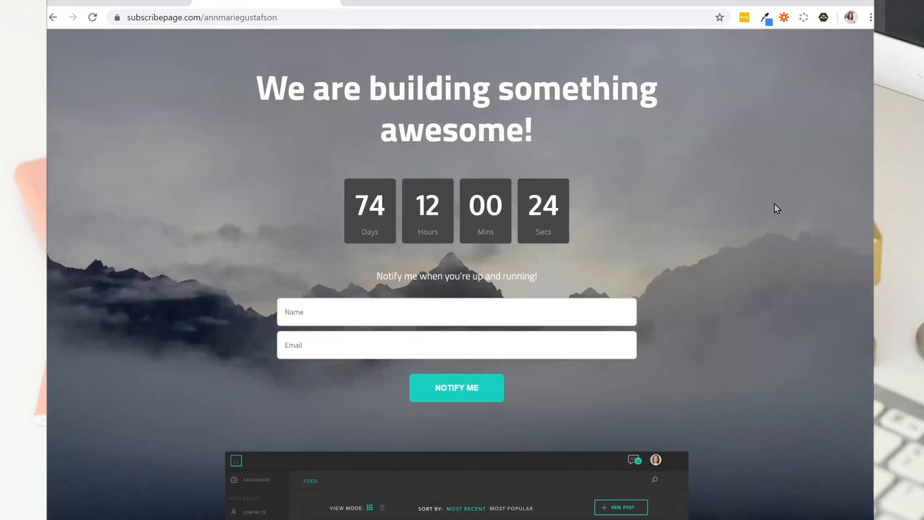
# Look through the live landing page, including its countdown, sign-up form fields and footer
pyautogui.scroll(-4, 775, 203)
pyautogui.scroll(4, 786, 201)
pyautogui.scroll(-4, 287, 185)
pyautogui.click(300, 110)
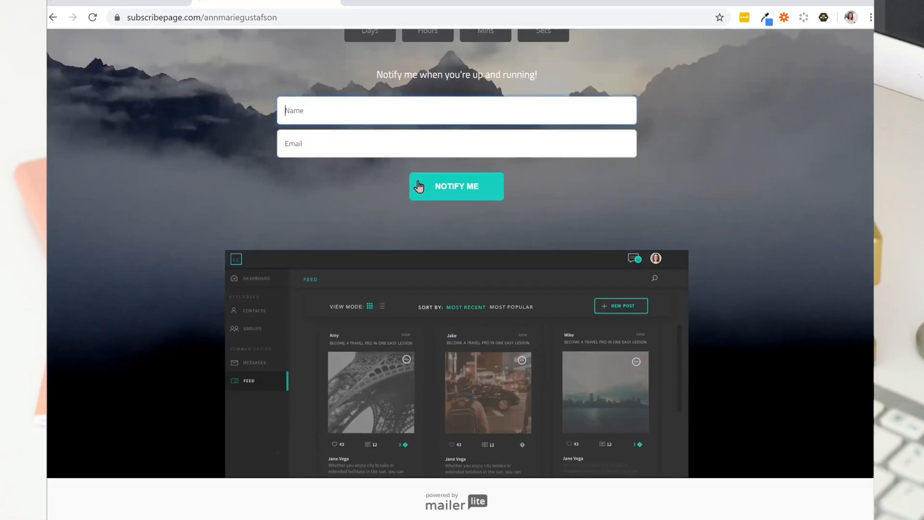
pyautogui.scroll(3, 613, 226)
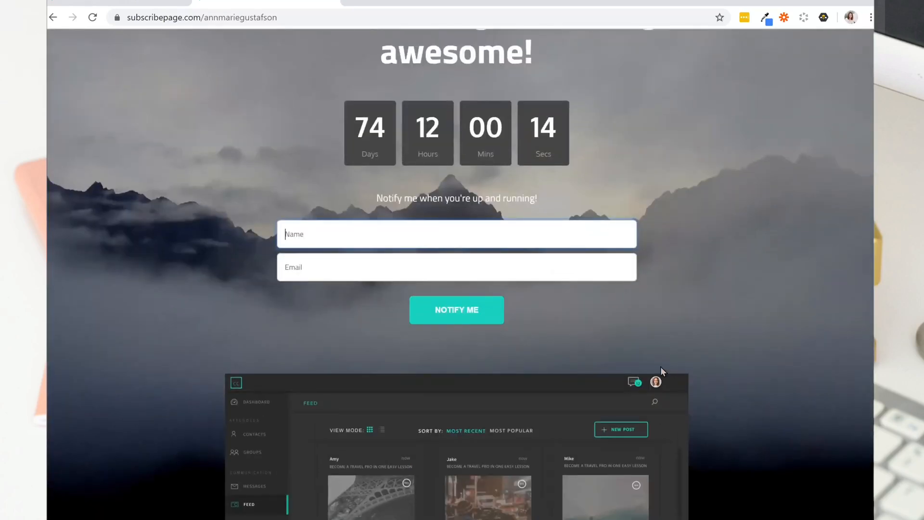